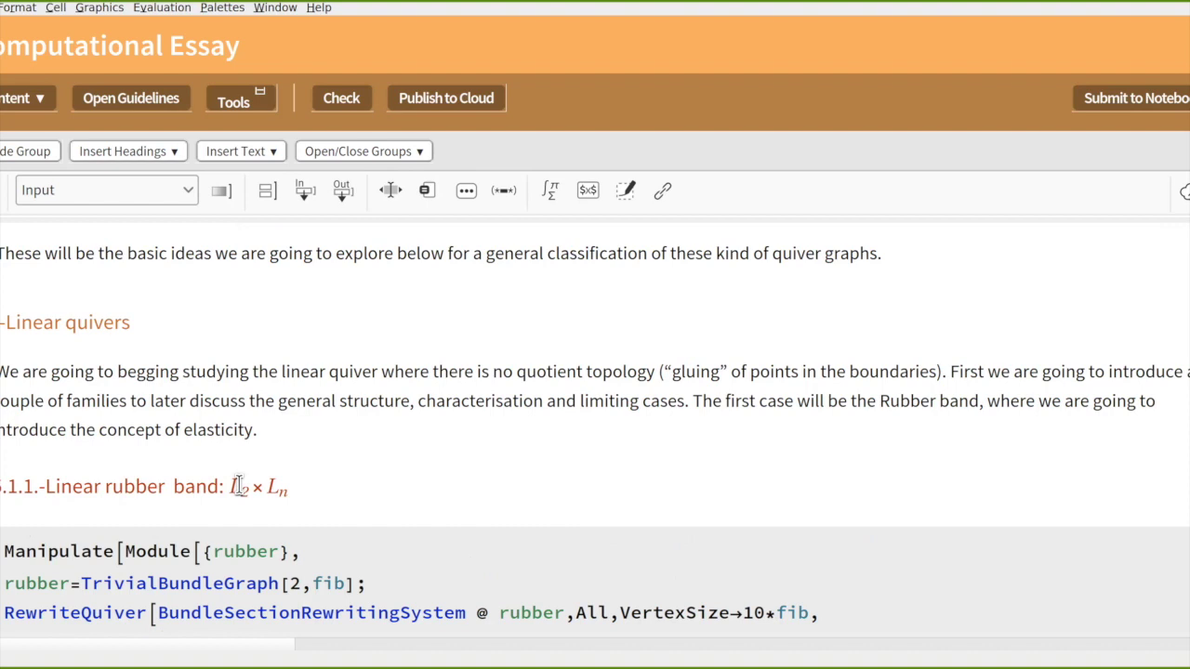
Scroll past the rubber band Manipulate code and fiber-size-2 graph to the 'Tesseract binary machine' heading.
scroll(279, 465, "down", 6)
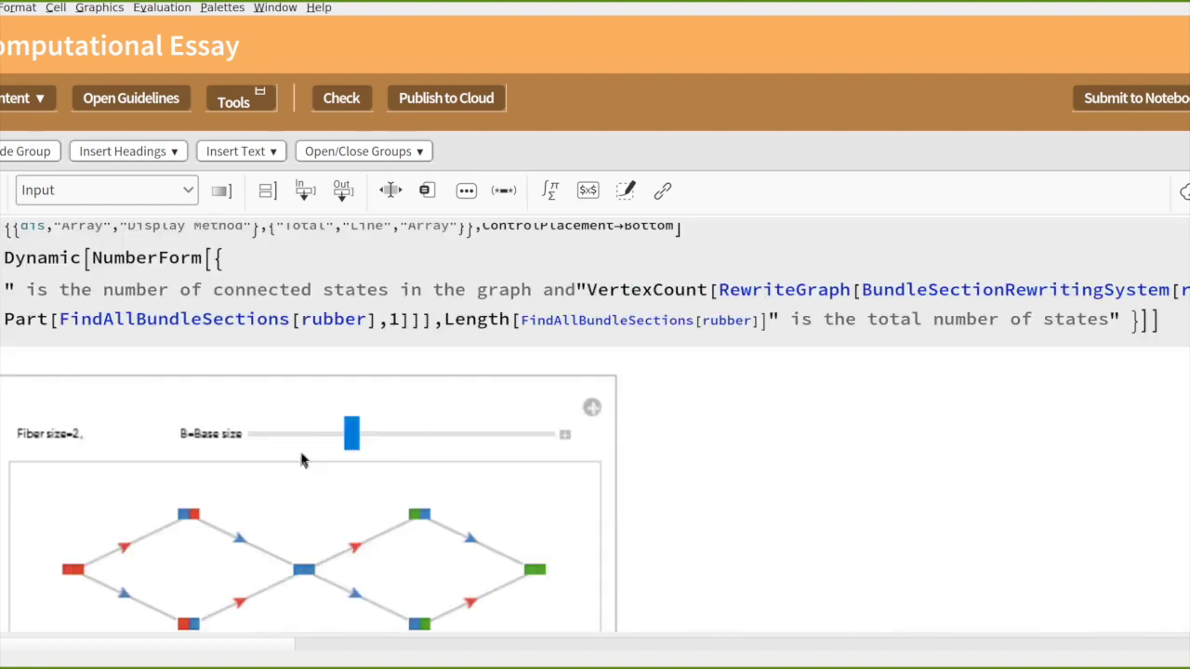
scroll(279, 418, "up", 2)
scroll(258, 375, "up", 2)
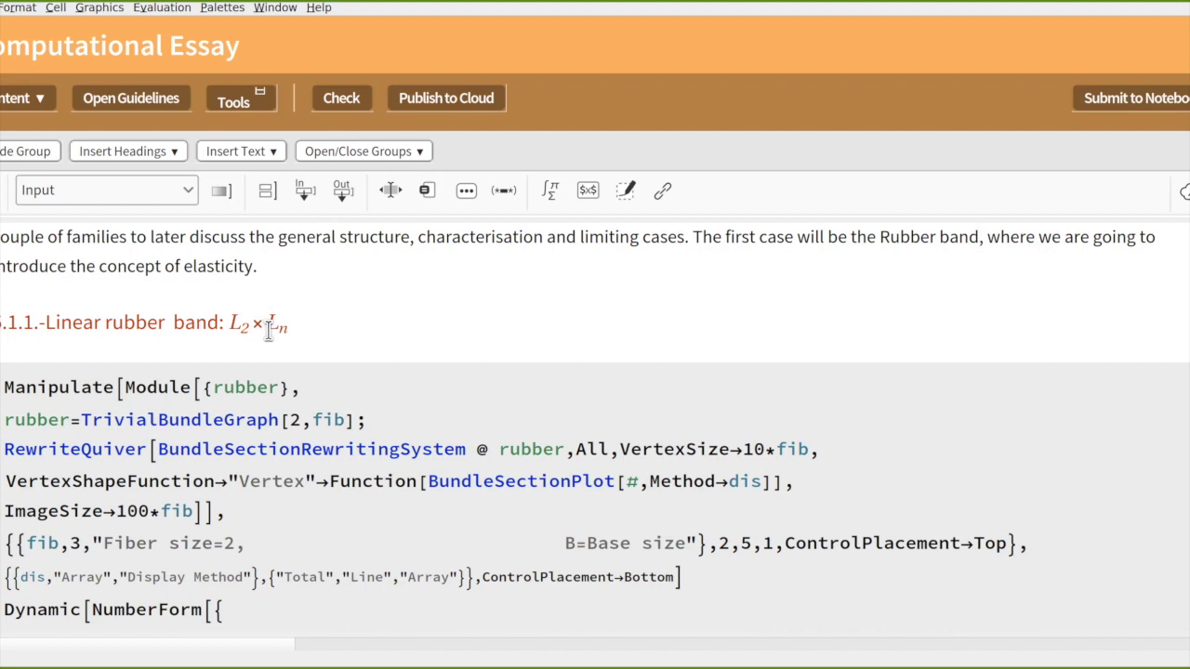
scroll(268, 330, "down", 5)
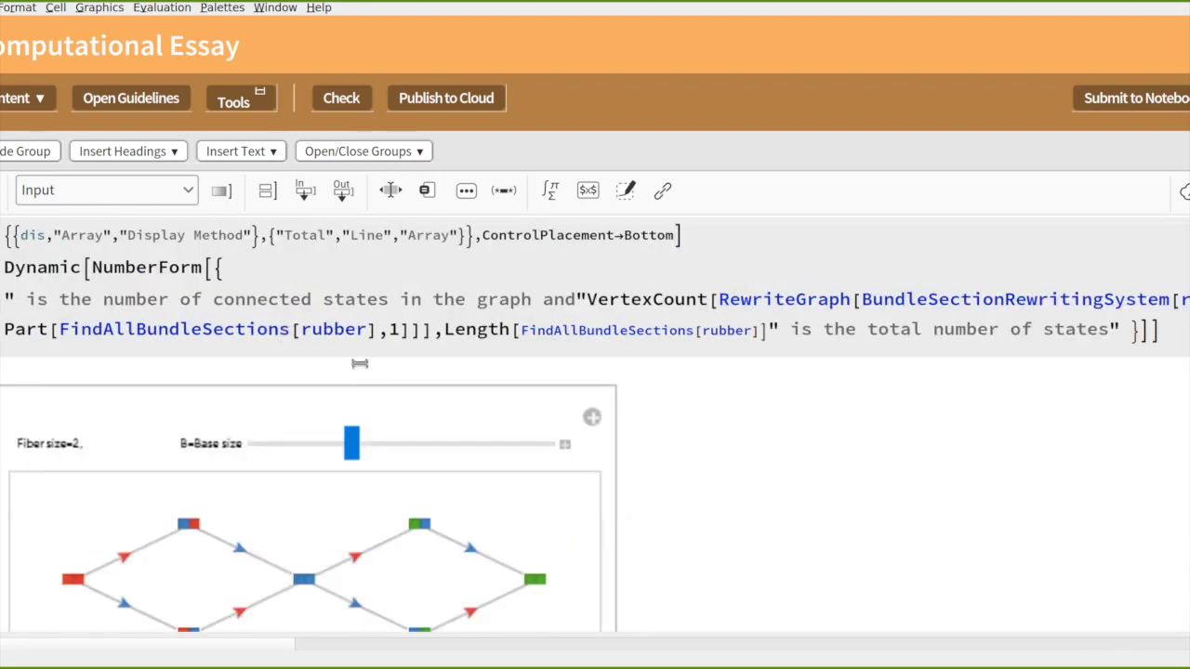
scroll(359, 362, "down", 3)
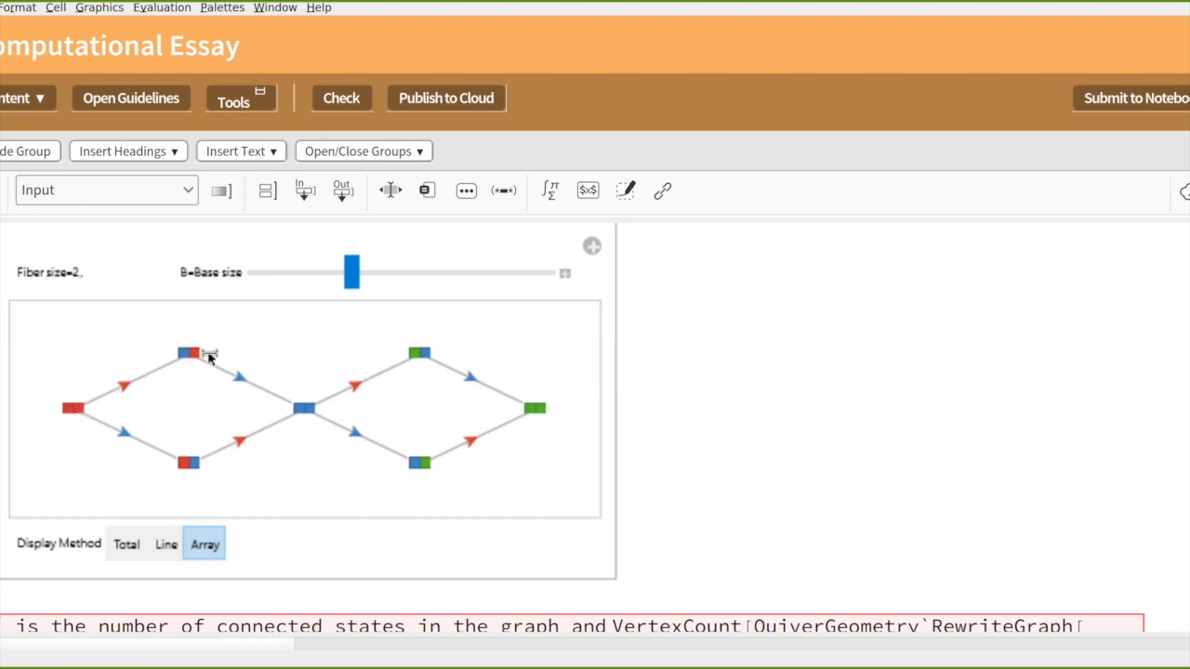
scroll(205, 357, "up", 5)
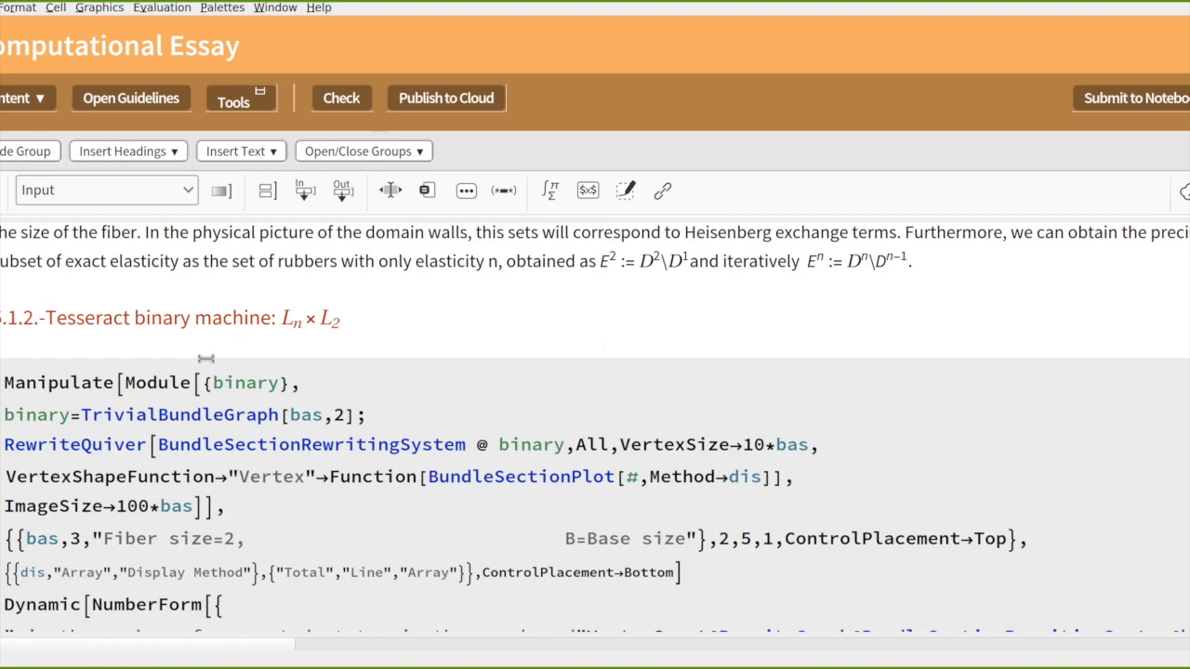
Scroll to the binary machine's red-blue quiver graph, its caption and 'The chess king' heading.
scroll(288, 325, "down", 5)
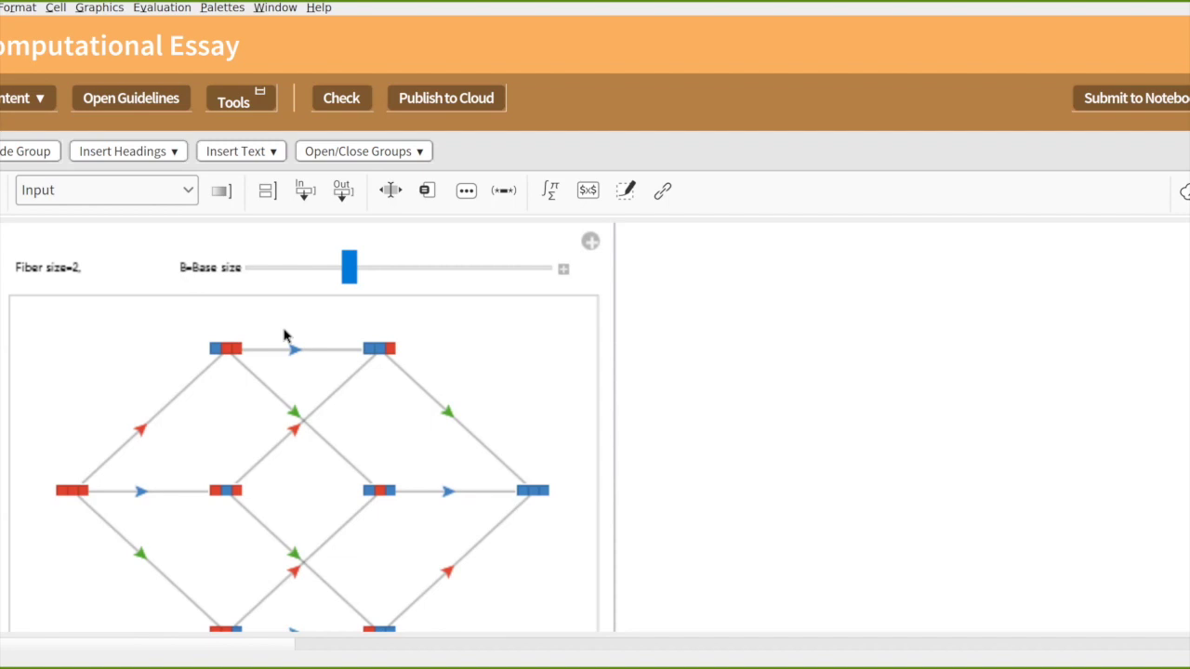
scroll(298, 339, "down", 10)
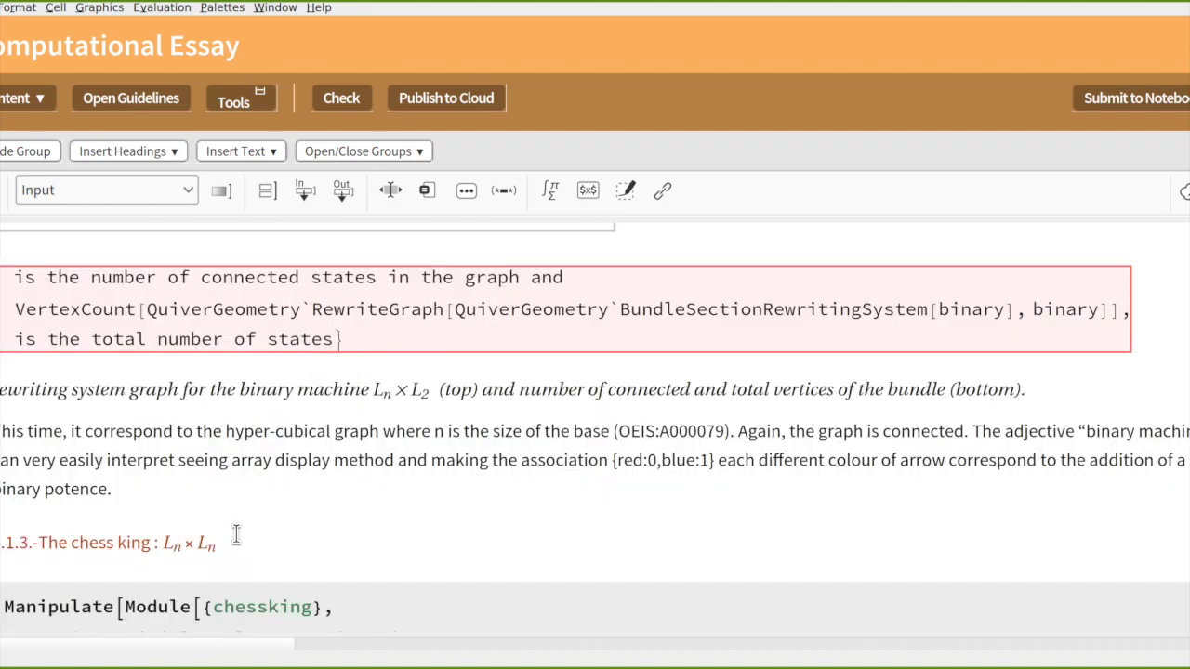
Scroll through the chess king code and graph to the king-chess caption and OEIS A081113 paragraph.
scroll(238, 531, "down", 6)
scroll(247, 530, "up", 3)
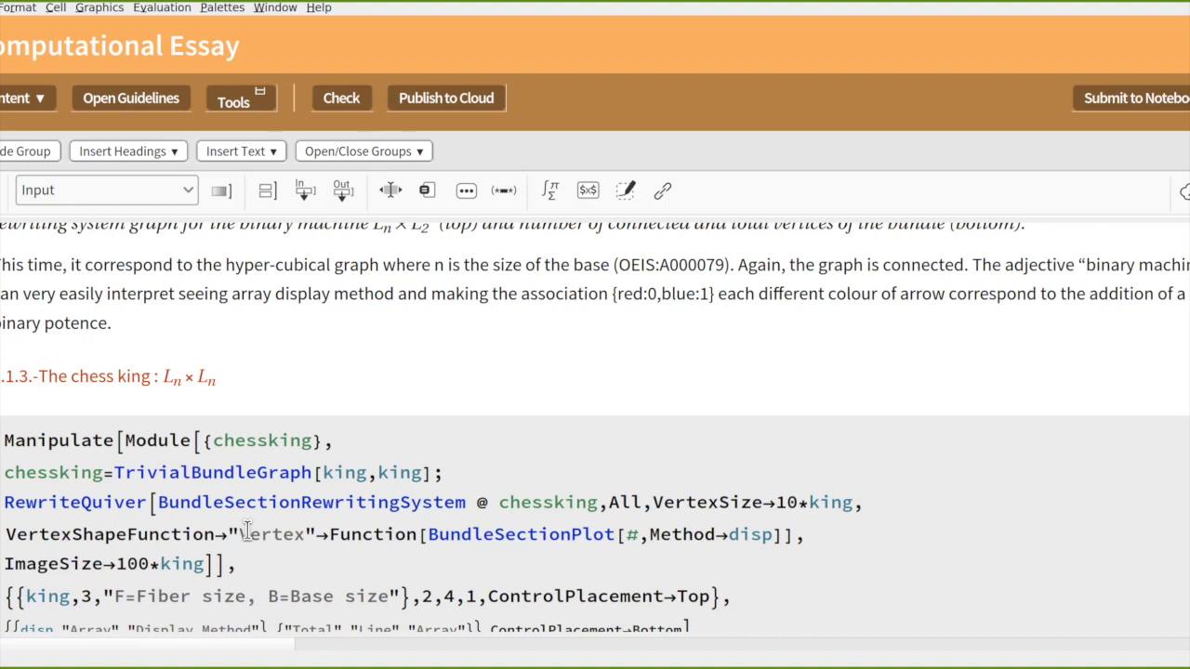
scroll(319, 425, "down", 7)
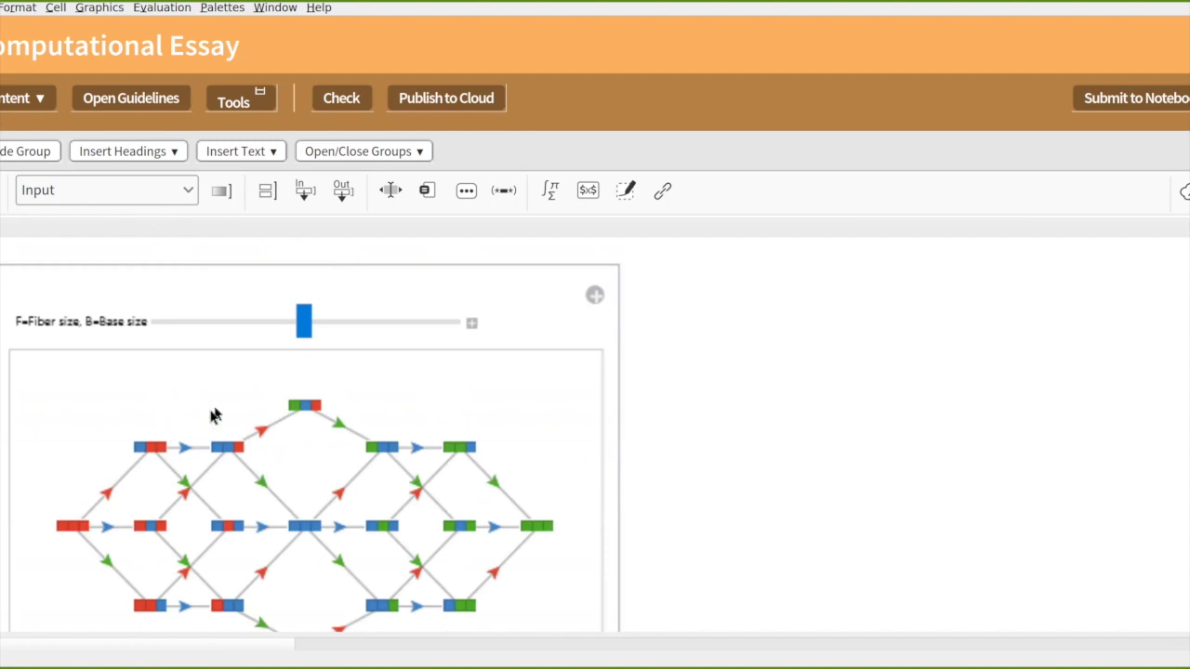
scroll(220, 410, "down", 3)
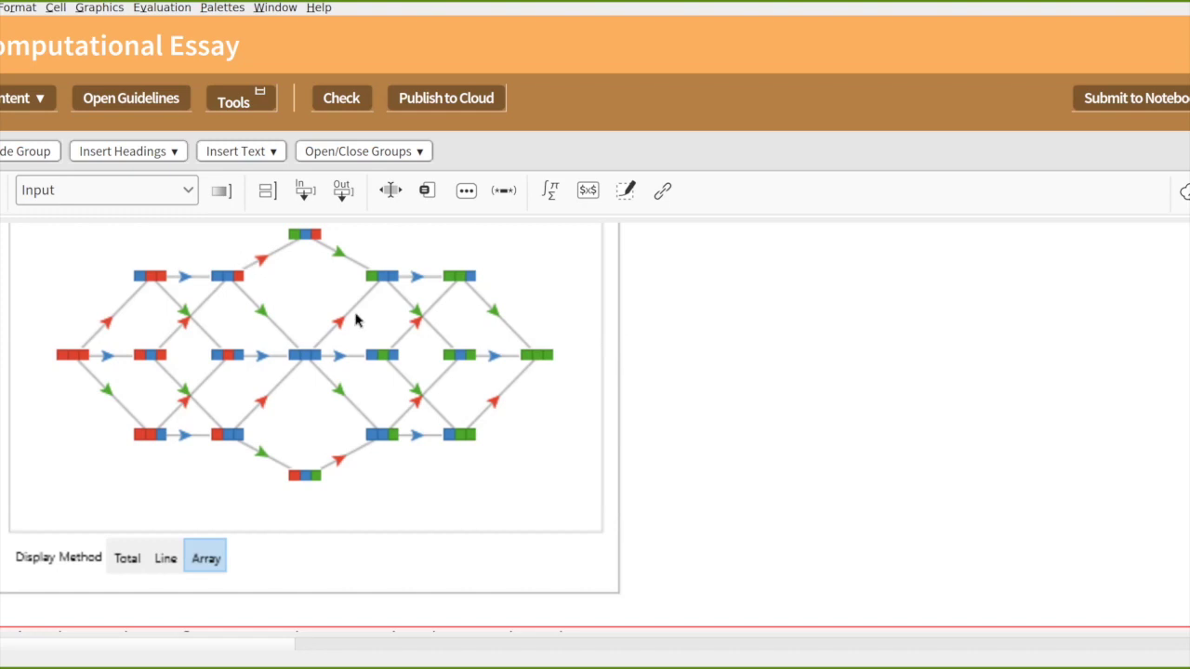
scroll(356, 320, "down", 5)
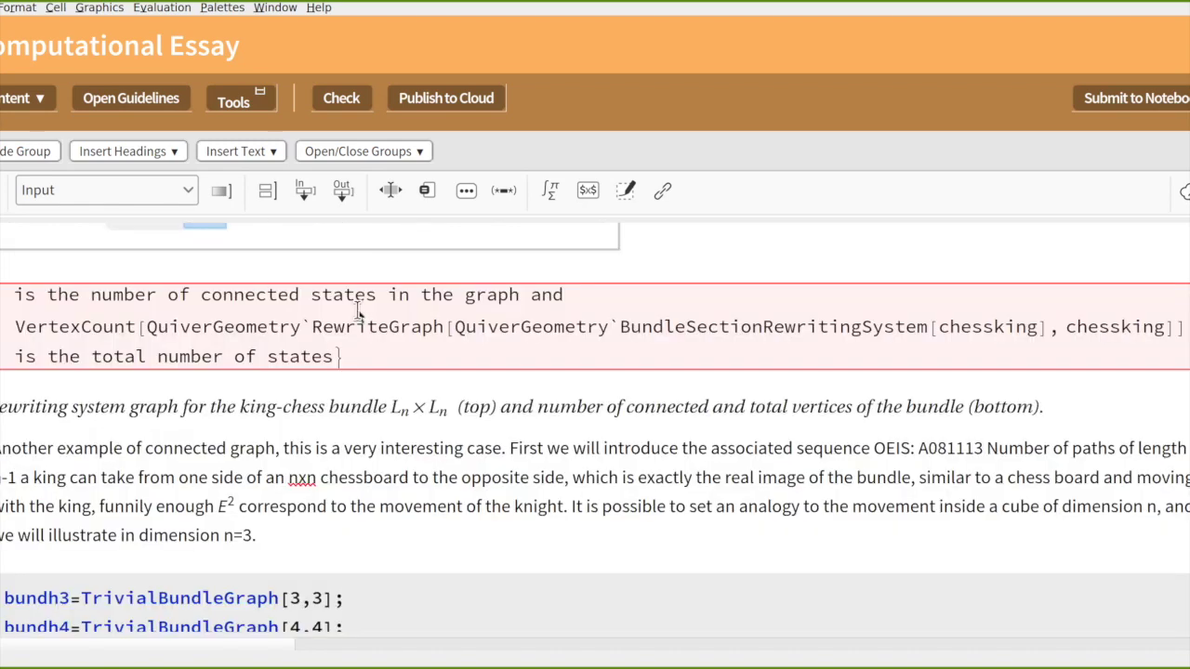
Scroll to the Cyclic quivers section and the 'Cyclic rubber bands: Cn × Lm' Manipulate code cell.
scroll(356, 311, "down", 15)
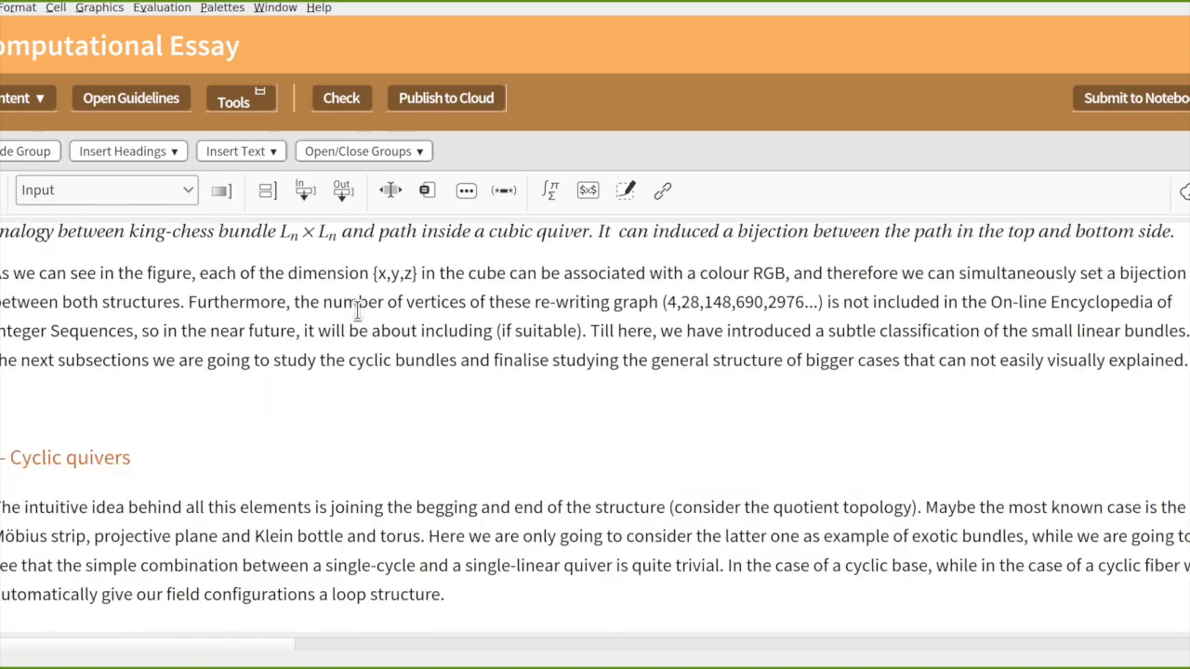
scroll(357, 311, "down", 3)
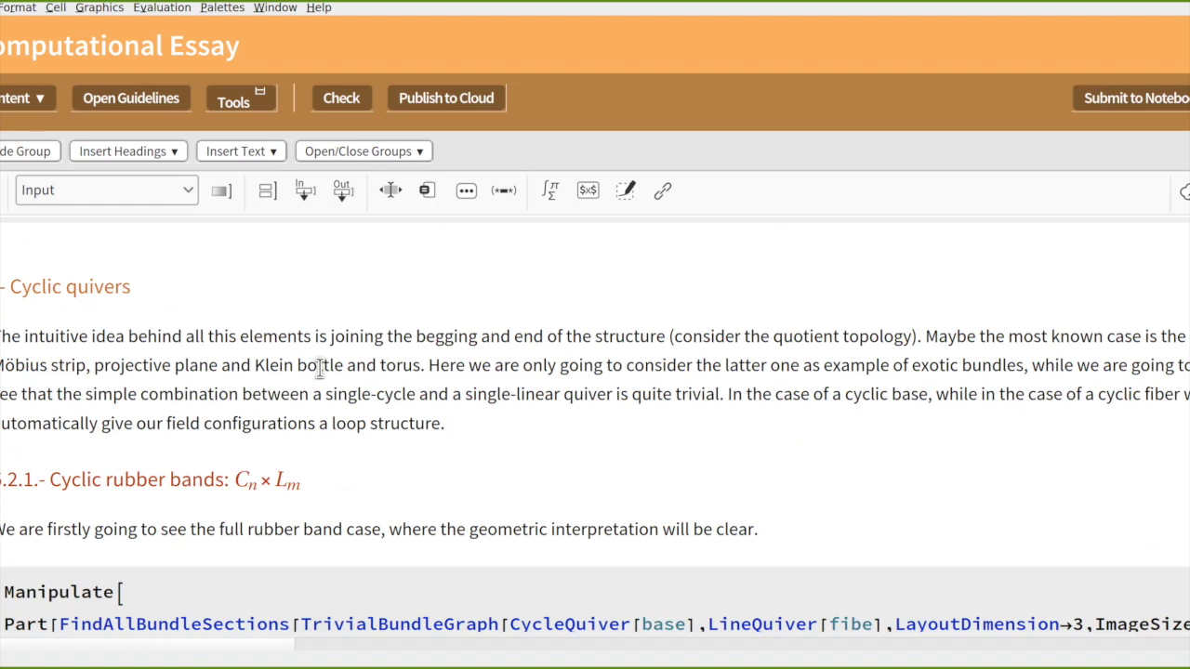
scroll(319, 367, "down", 10)
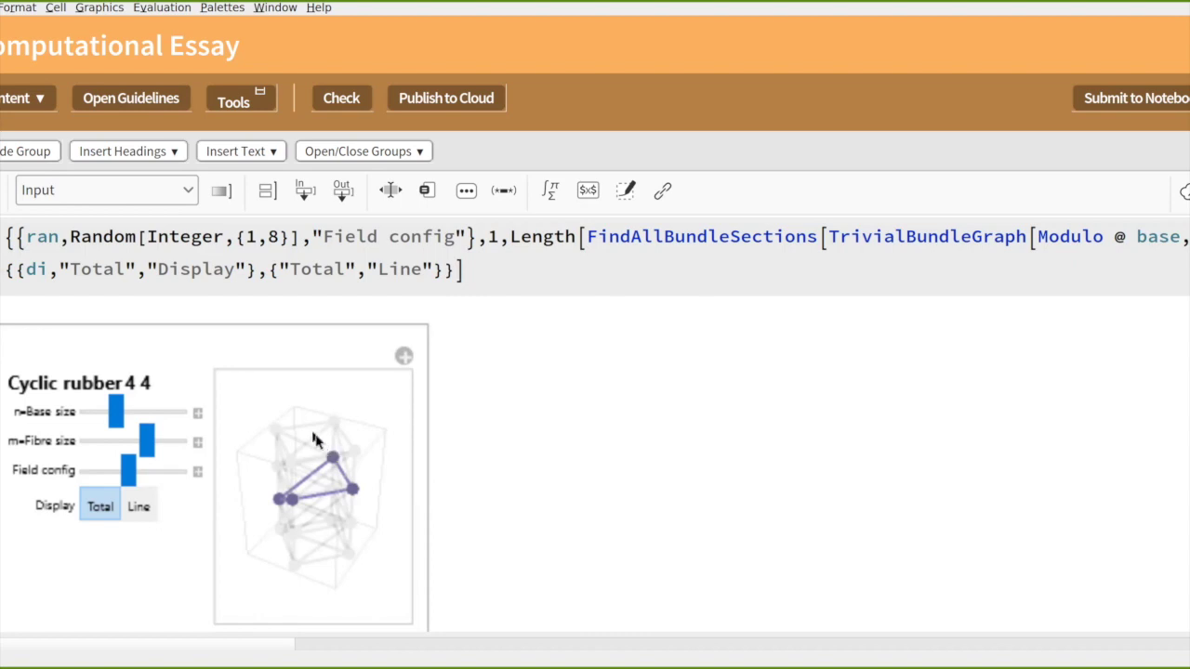
Scroll past the Snake bundle graphic to the asymptotic behaviour conjectures and Possible/Total States ratio cell.
scroll(308, 433, "down", 10)
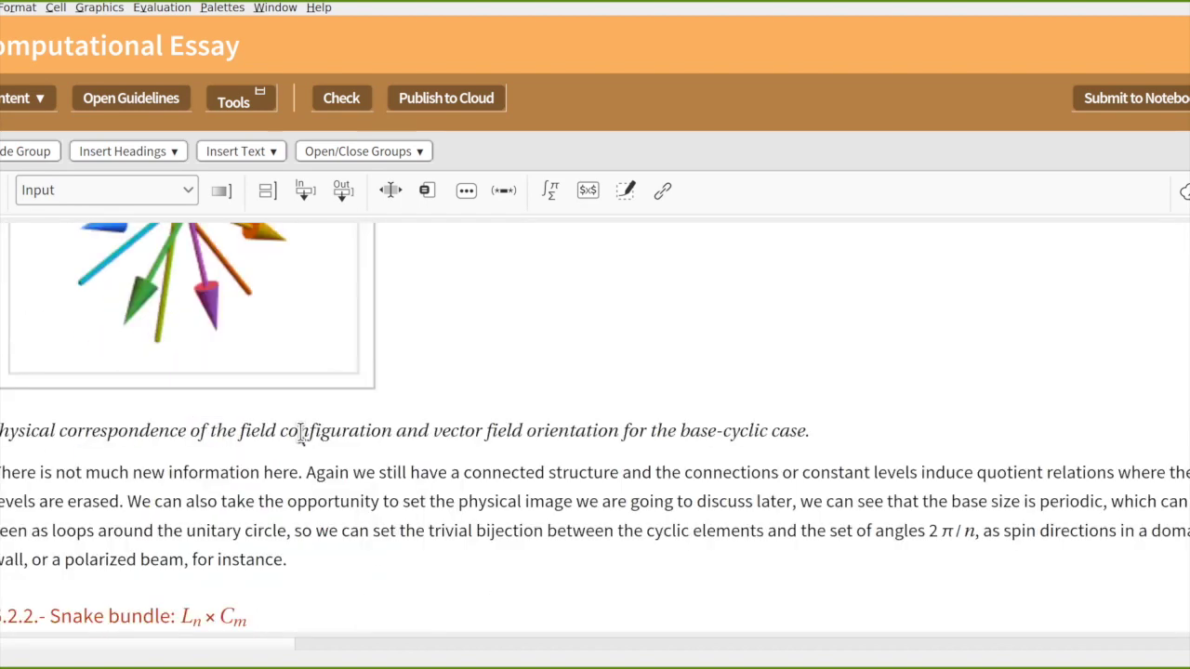
scroll(299, 438, "down", 10)
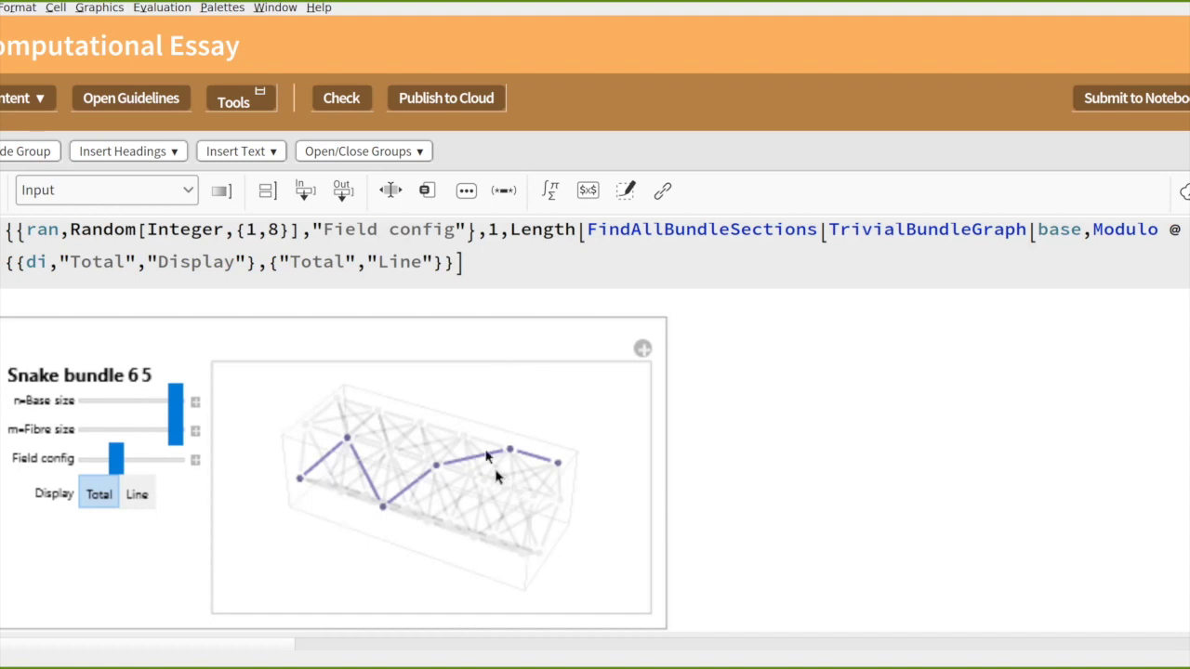
scroll(475, 421, "down", 5)
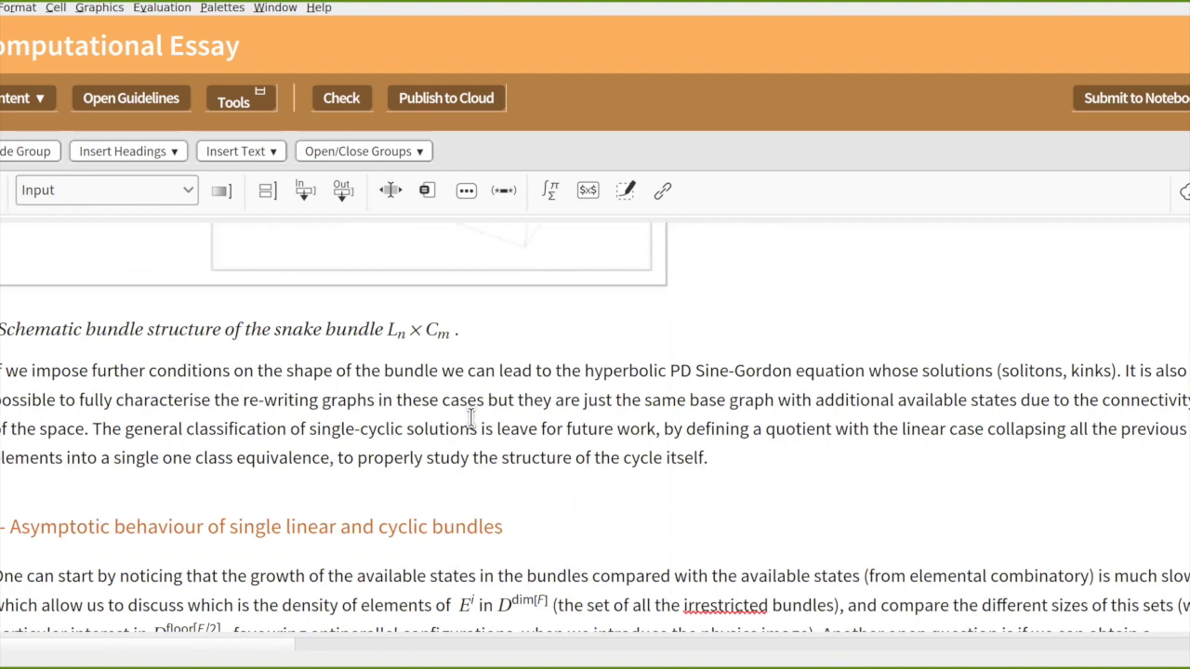
scroll(494, 351, "down", 4)
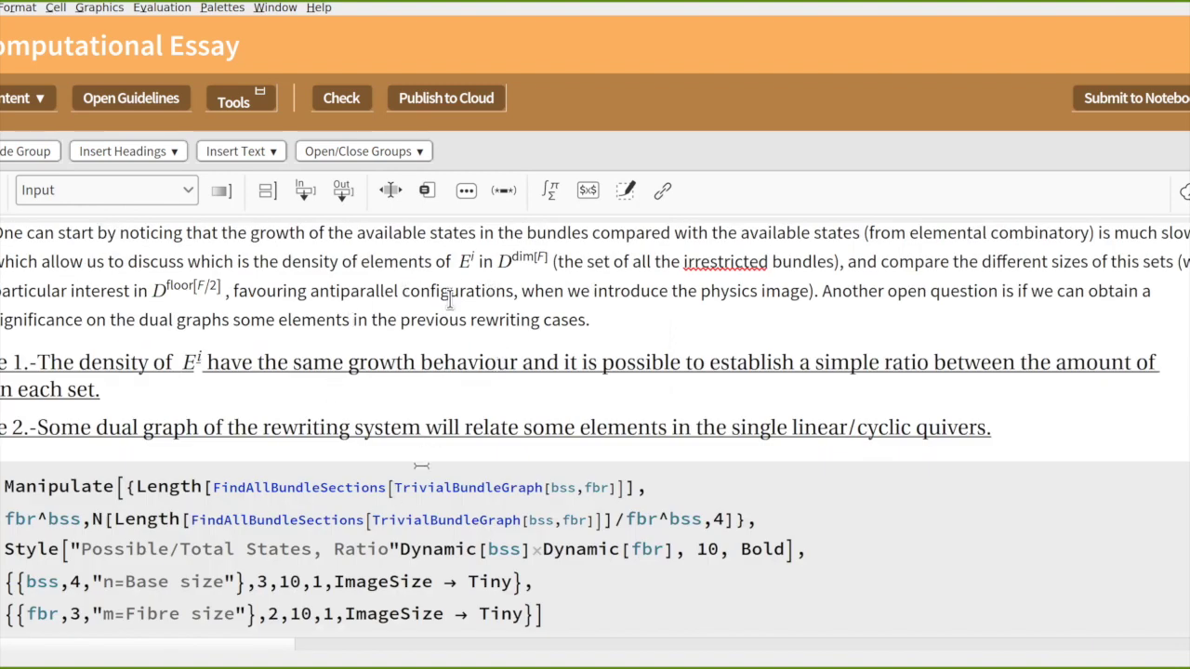
Scroll past the matrices and plots to the hopfion winding-number torus output showing Torus 4 3 with 1 component.
scroll(384, 392, "down", 7)
scroll(385, 388, "down", 15)
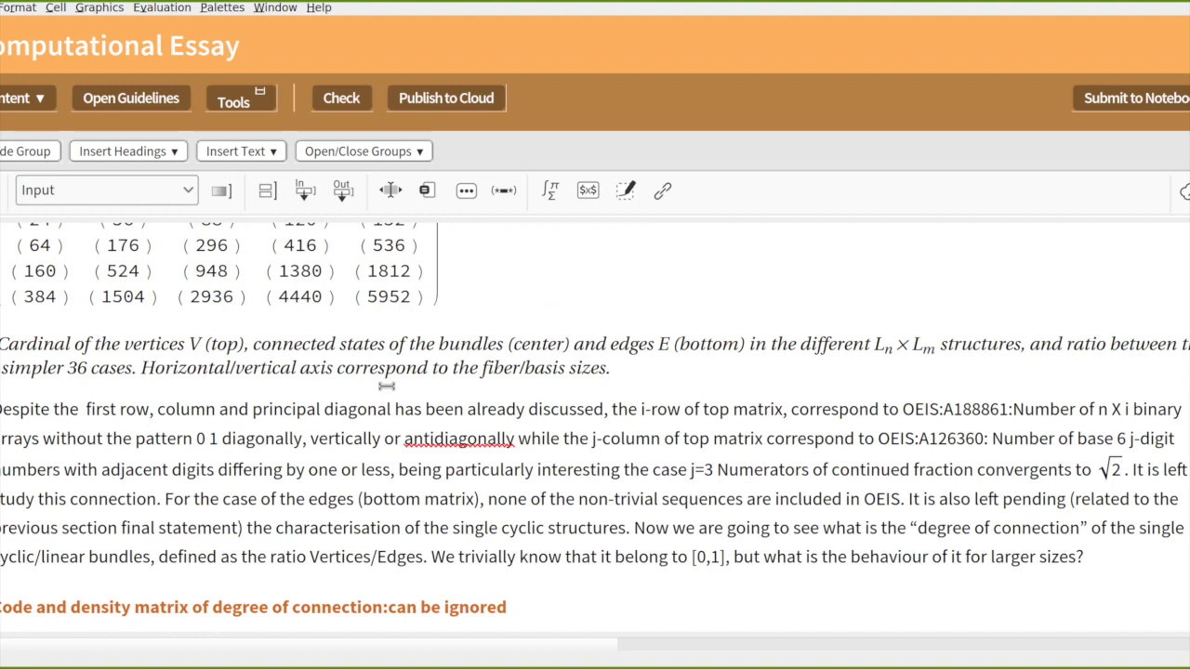
scroll(385, 386, "down", 15)
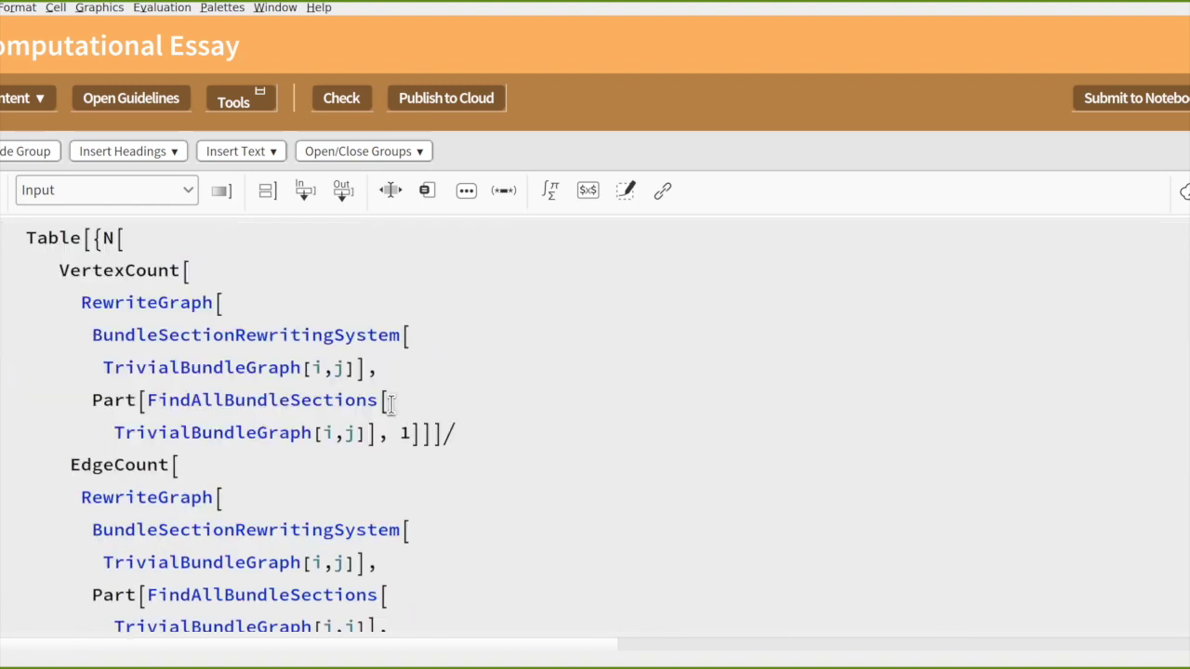
scroll(398, 395, "down", 15)
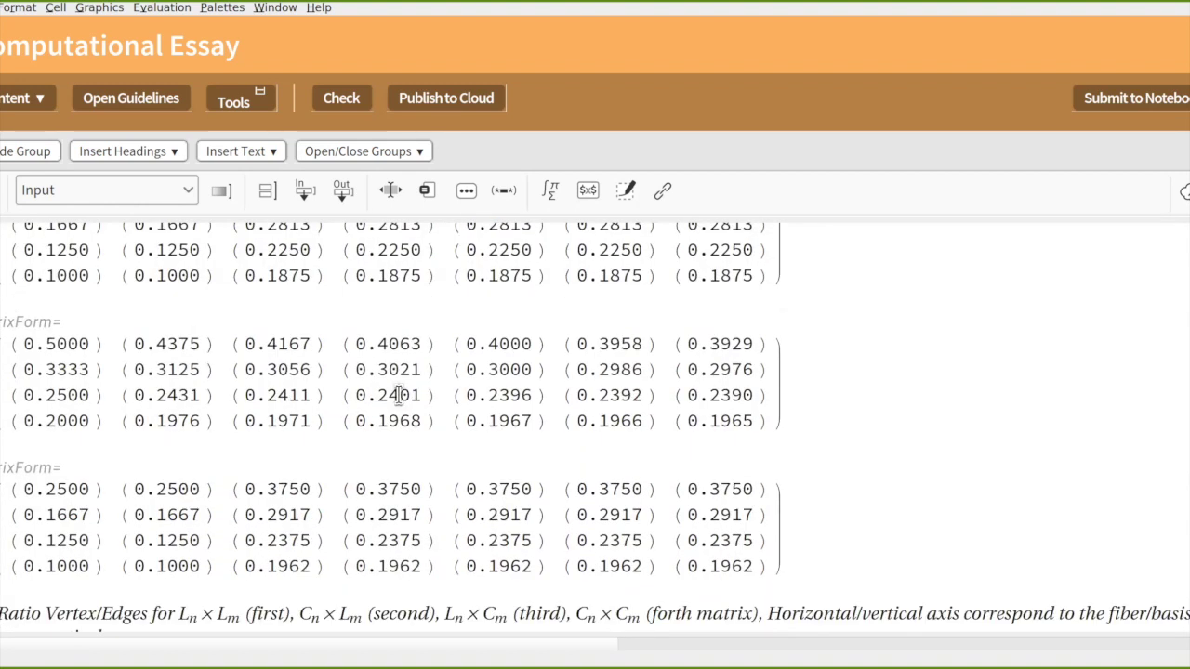
scroll(400, 388, "down", 15)
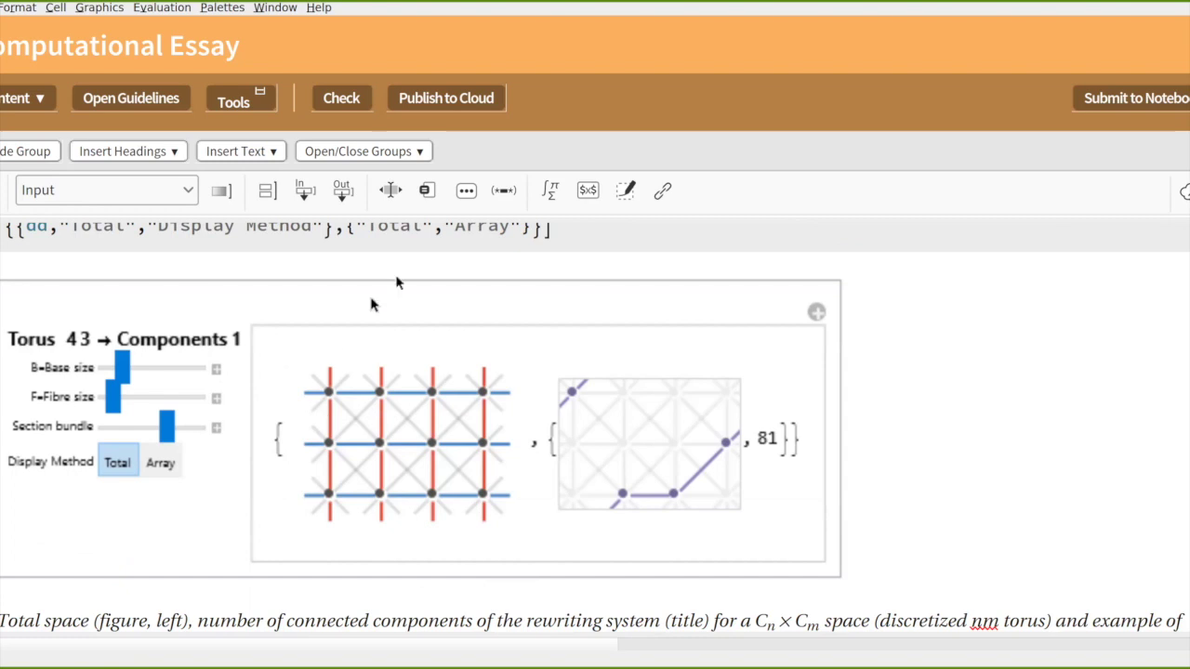
Scroll to the T34 rewriting quiver graph reporting 1 connected component and its caption.
scroll(370, 261, "down", 10)
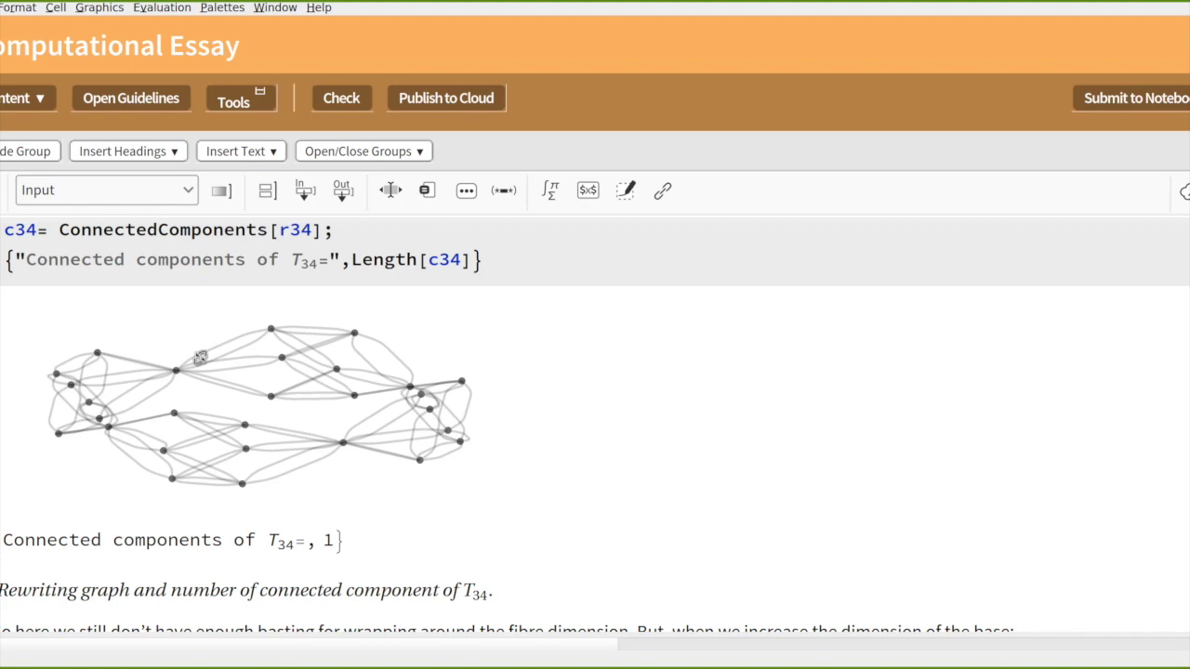
Scroll to the T44 rewriting graph with 9 connected components and the note on isolated components.
scroll(255, 370, "down", 5)
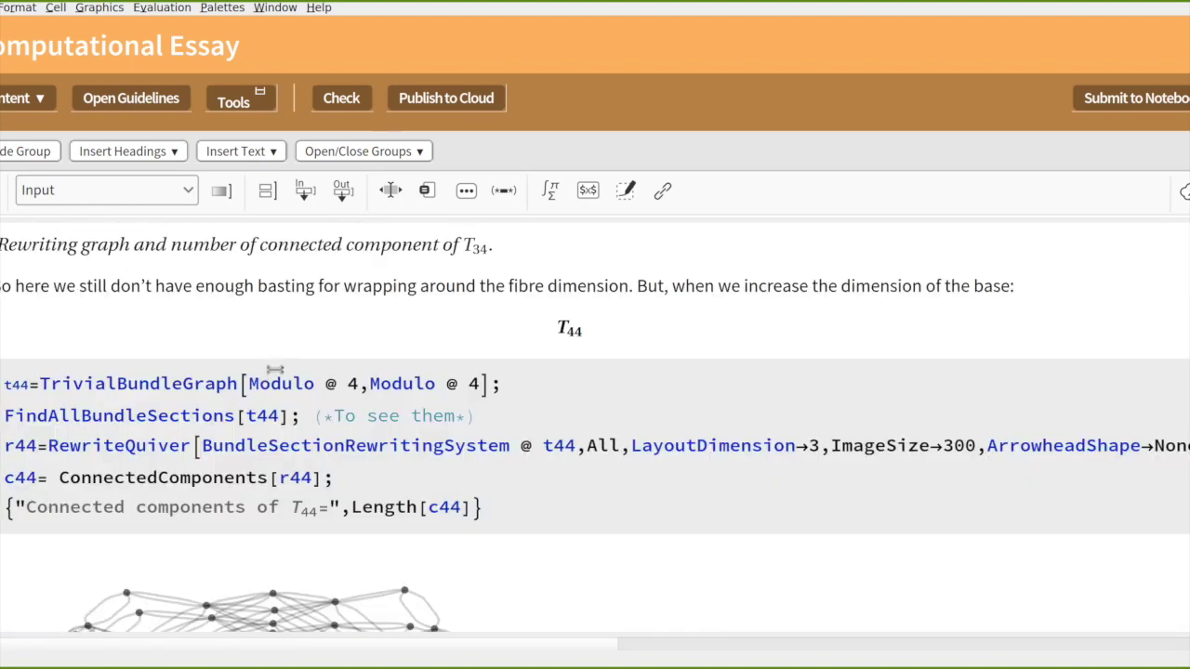
scroll(360, 316, "down", 4)
scroll(362, 430, "down", 3)
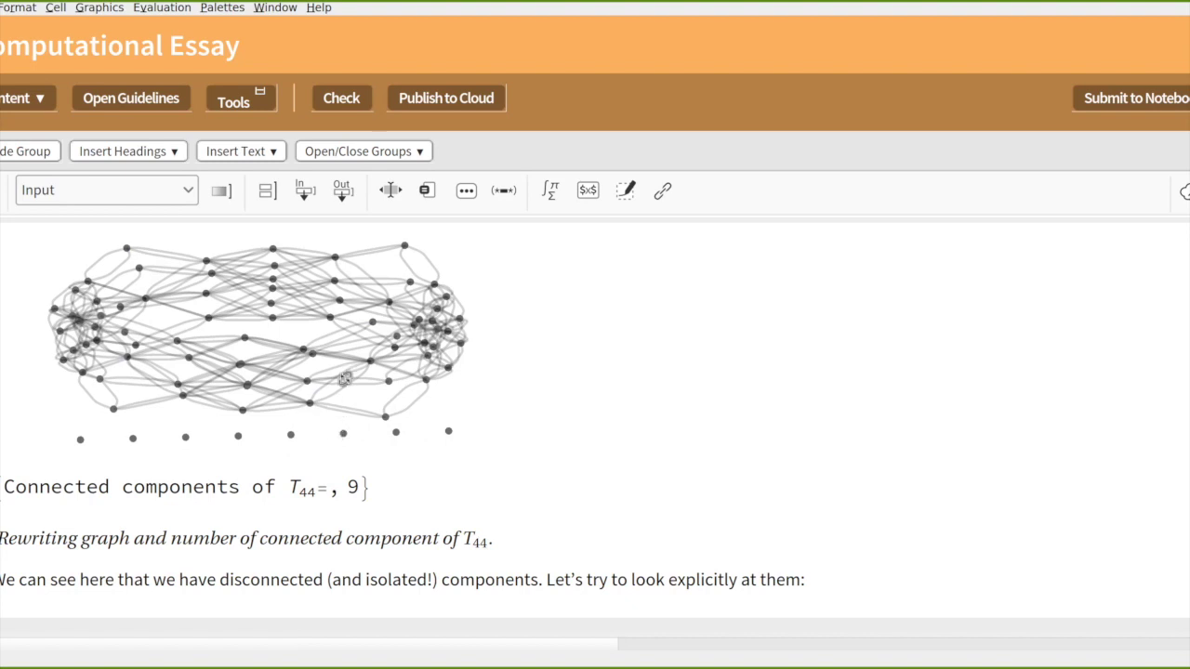
Scroll past the Rest[ConnectedComponents[r44]] output to the T55 rewriting graph with 11 connected components.
scroll(349, 381, "down", 3)
scroll(351, 381, "down", 6)
scroll(195, 353, "up", 3)
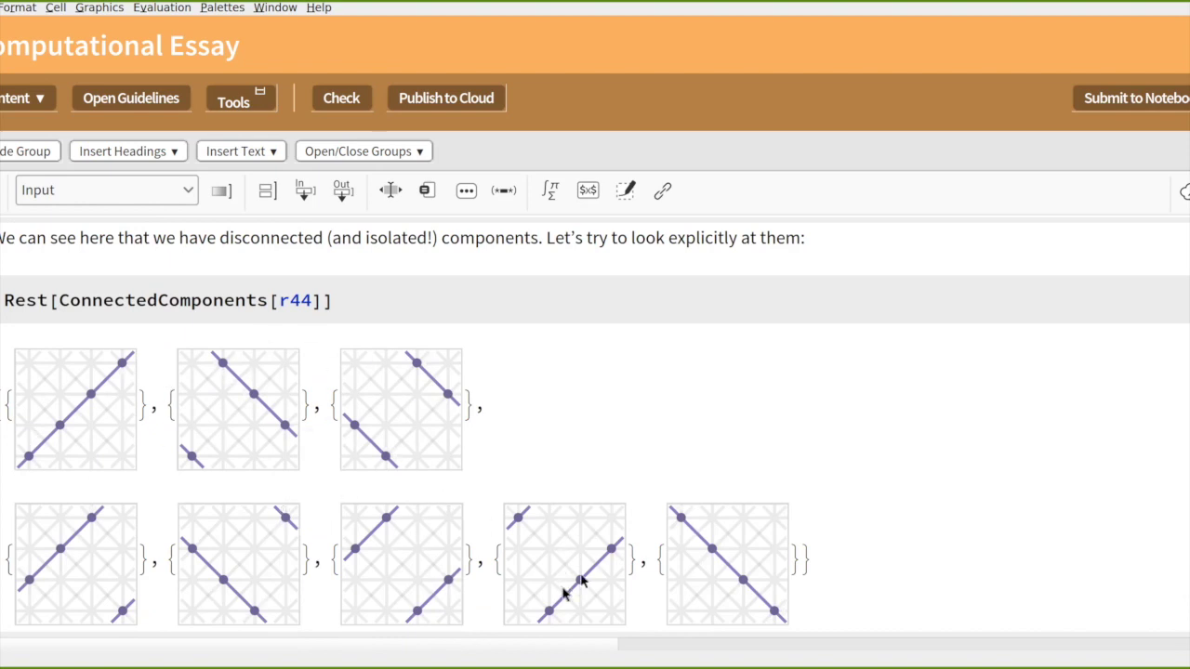
scroll(549, 403, "down", 7)
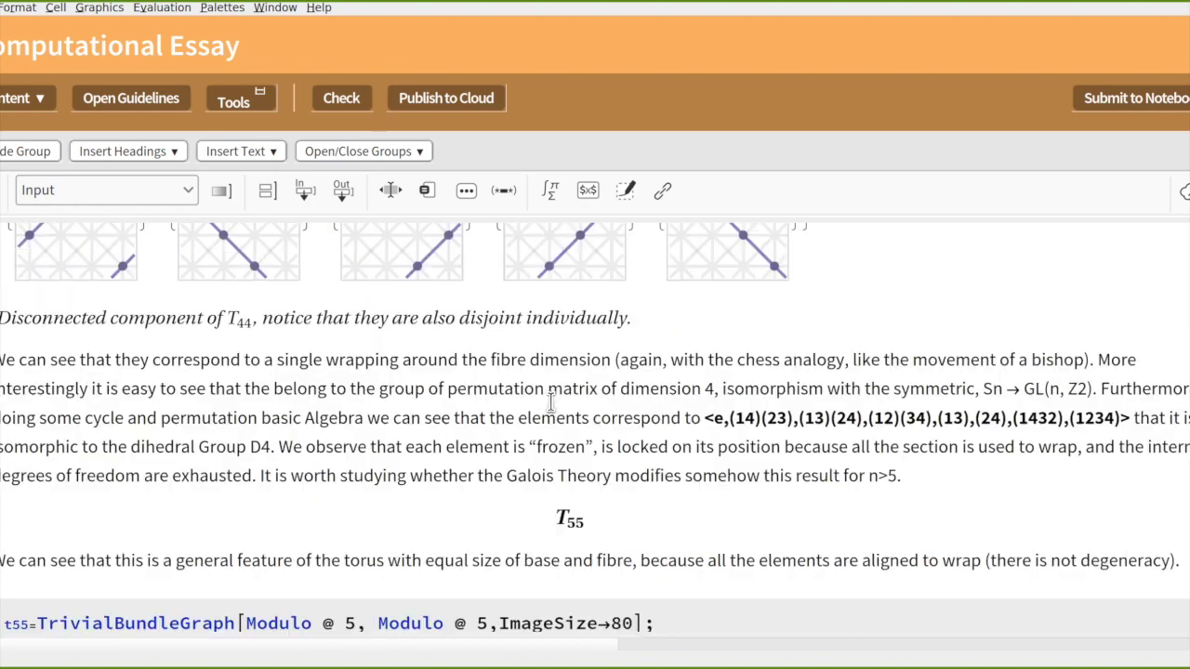
scroll(550, 400, "down", 4)
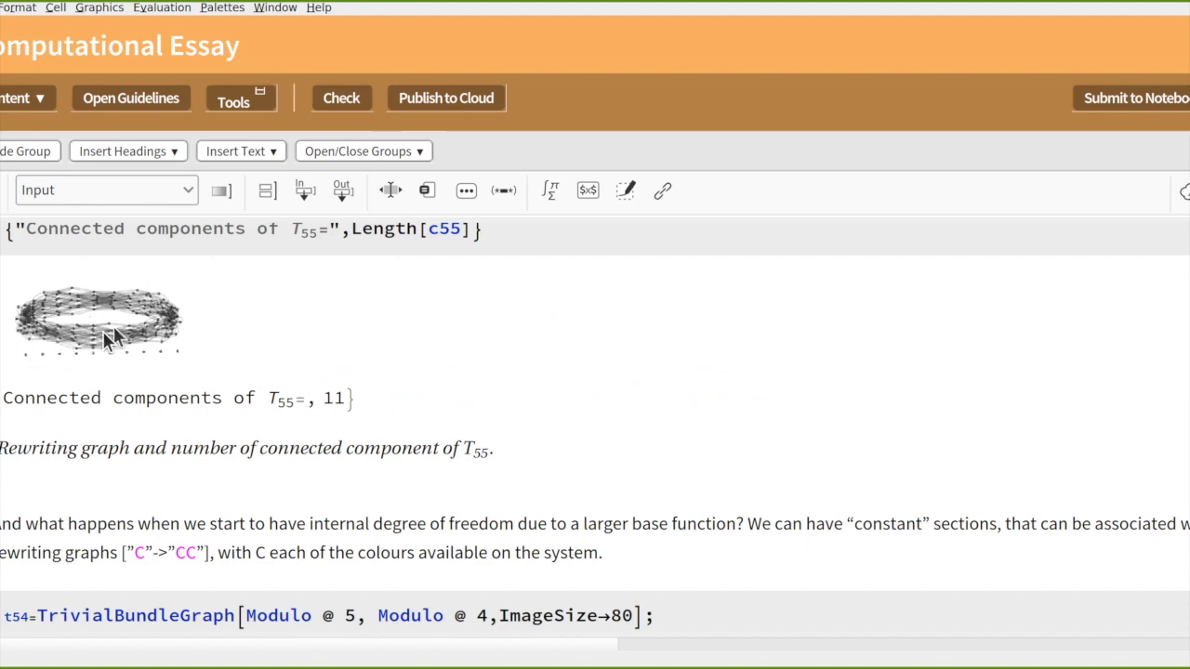
Scroll so the T54 code and its 3-component rewriting graph with caption are both visible.
scroll(119, 322, "down", 7)
scroll(121, 318, "up", 3)
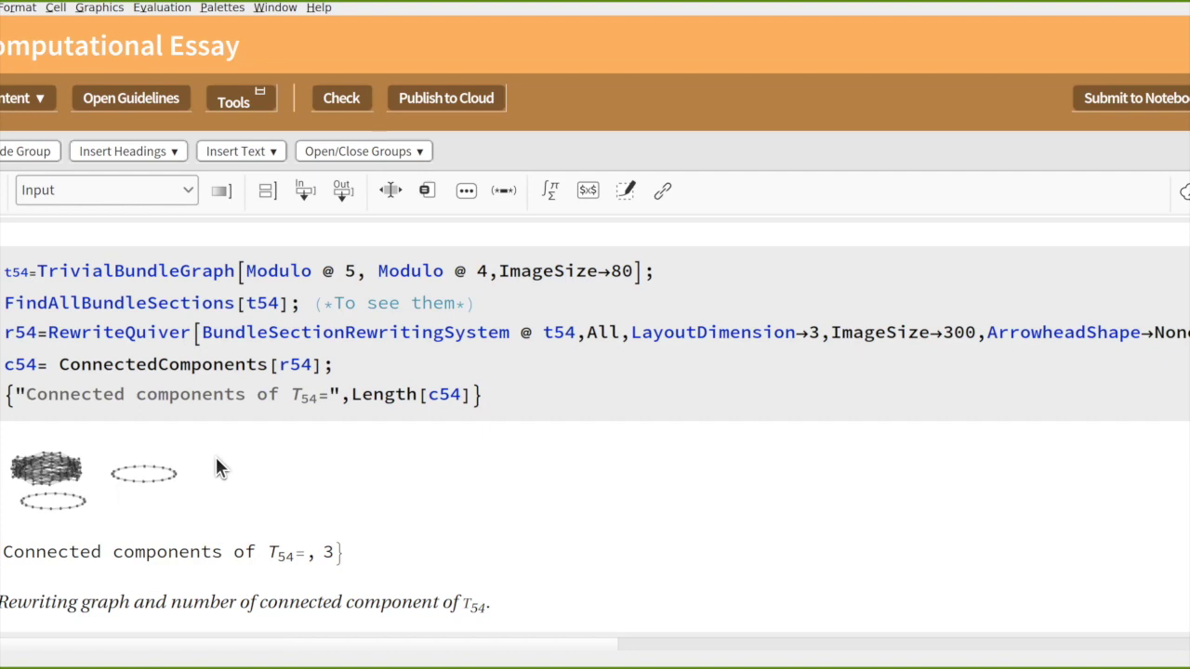
Scroll through the T54 winding-number path graphics to the rewrite-graph component count table.
scroll(342, 324, "down", 3)
scroll(342, 324, "down", 9)
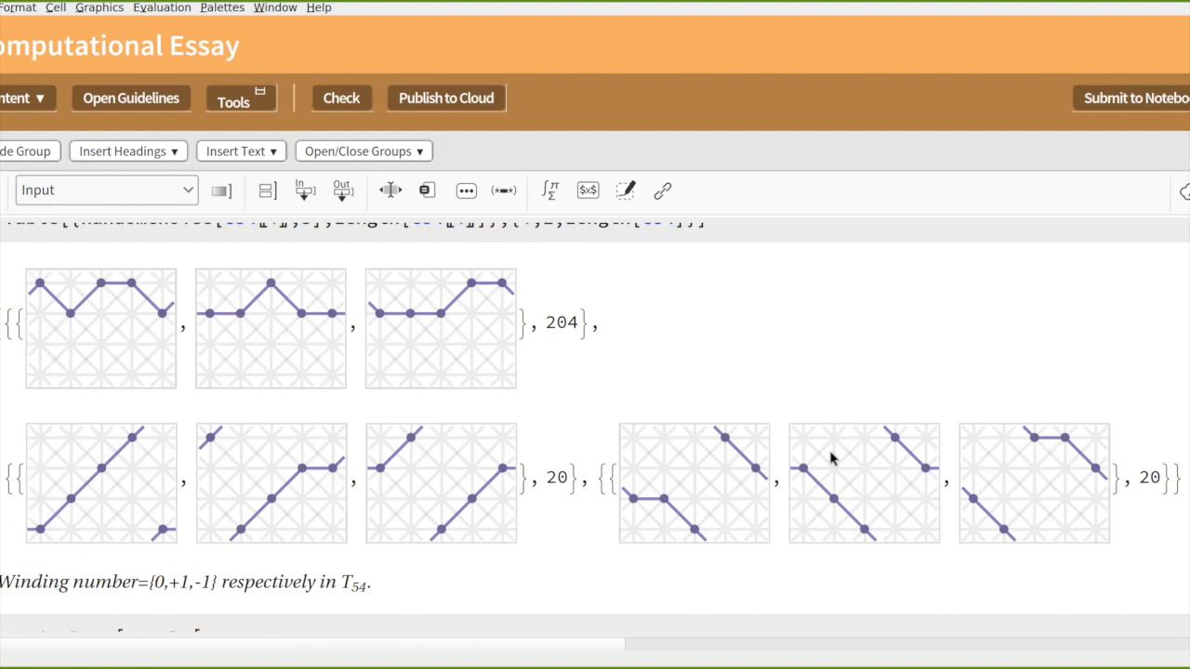
scroll(762, 379, "down", 10)
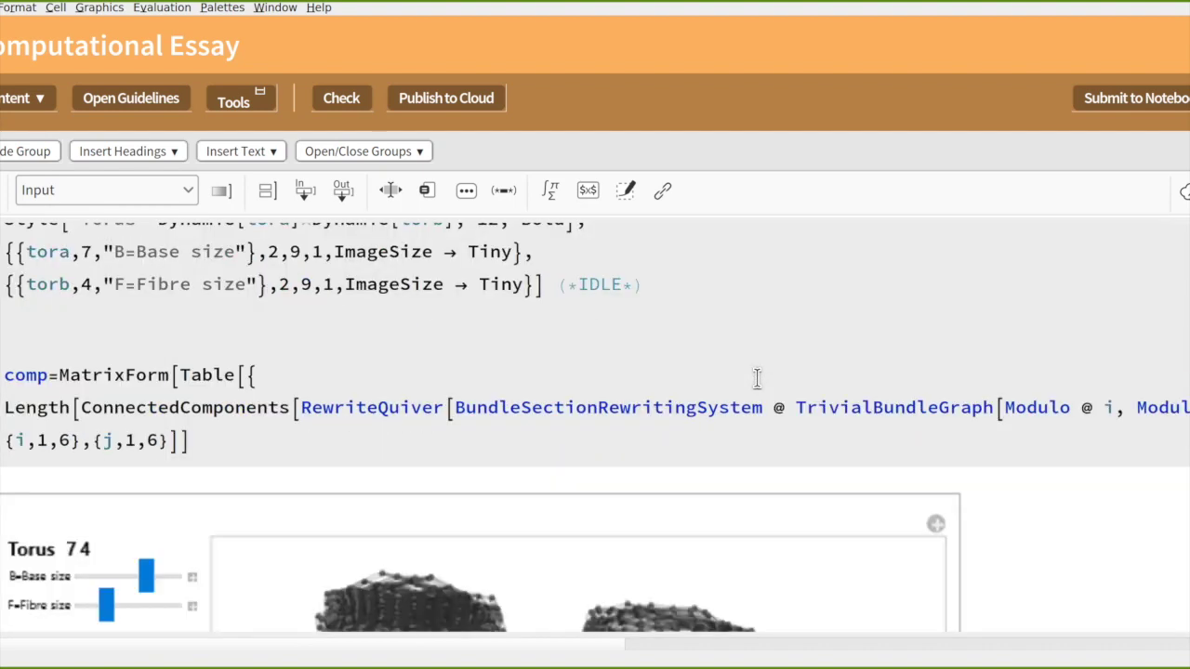
Scroll past the Torus 7 4 output to the Cn × Cm degree-of-completion table and Physics Awakens heading.
scroll(756, 378, "down", 3)
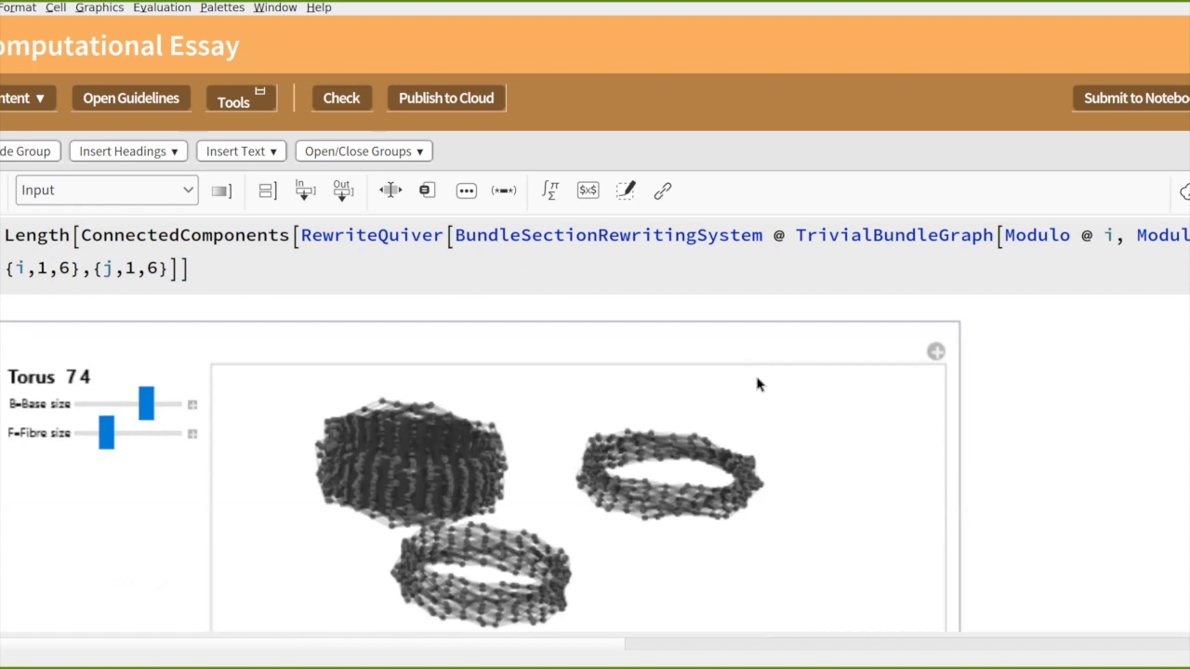
scroll(493, 371, "down", 3)
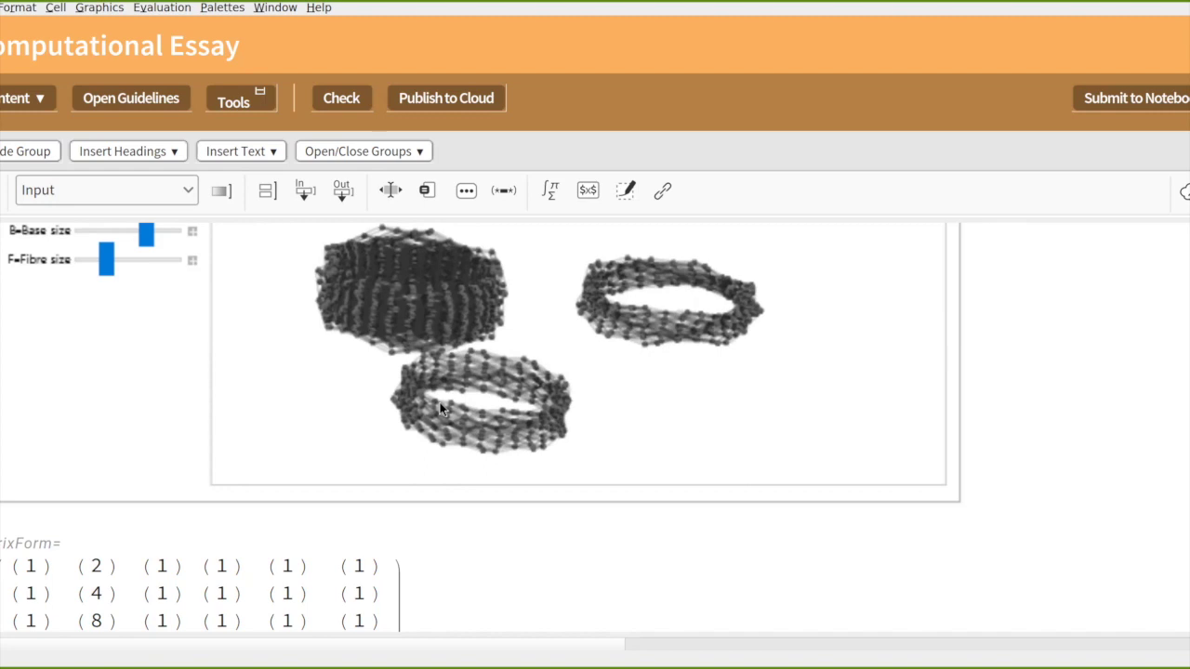
scroll(406, 435, "down", 5)
Scroll down to the Bloch-type domain wall analogy output with its rotating arrows.
scroll(409, 423, "down", 6)
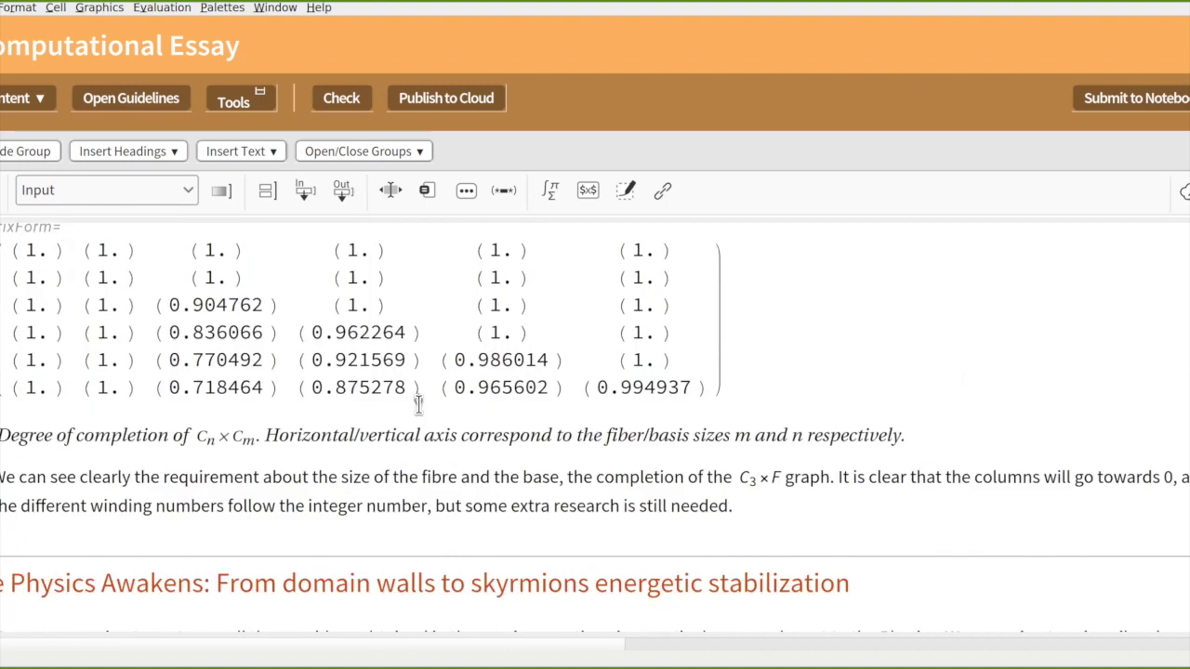
scroll(441, 363, "down", 10)
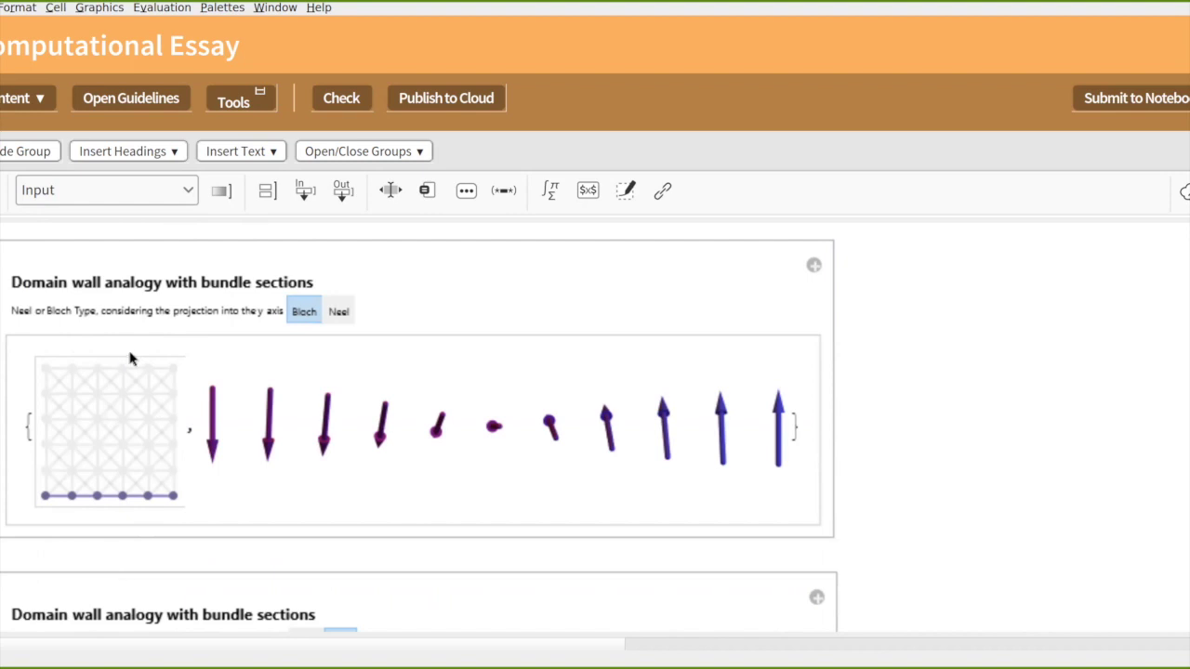
Scroll around the domain wall panels to view the eleven arrows flipping from down to up.
scroll(126, 349, "down", 3)
scroll(125, 477, "up", 3)
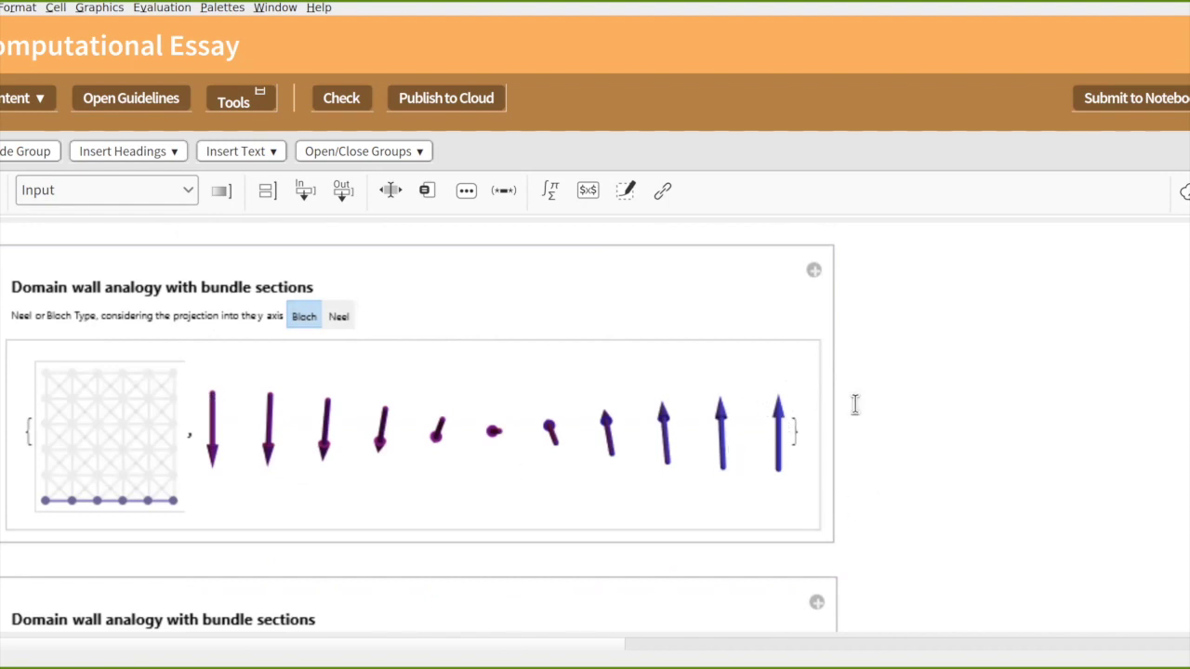
scroll(855, 403, "down", 3)
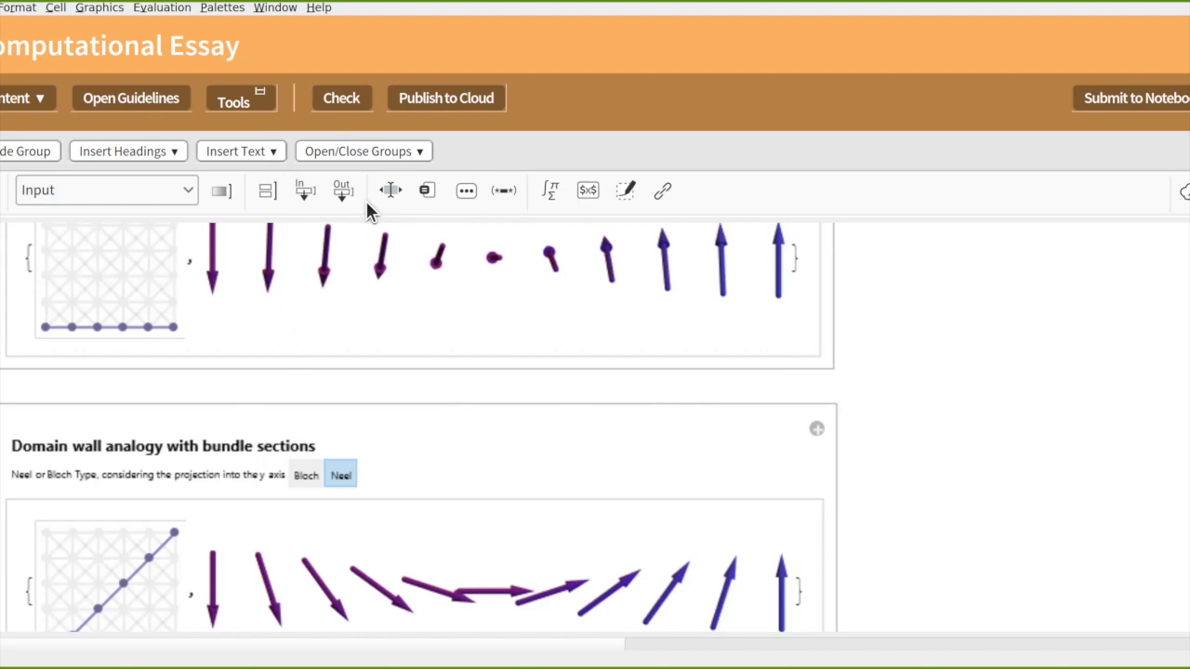
Scroll through the skyrmion text to the 'Domain wall transformation to skyrmion' swirling arrow plot.
scroll(366, 233, "down", 3)
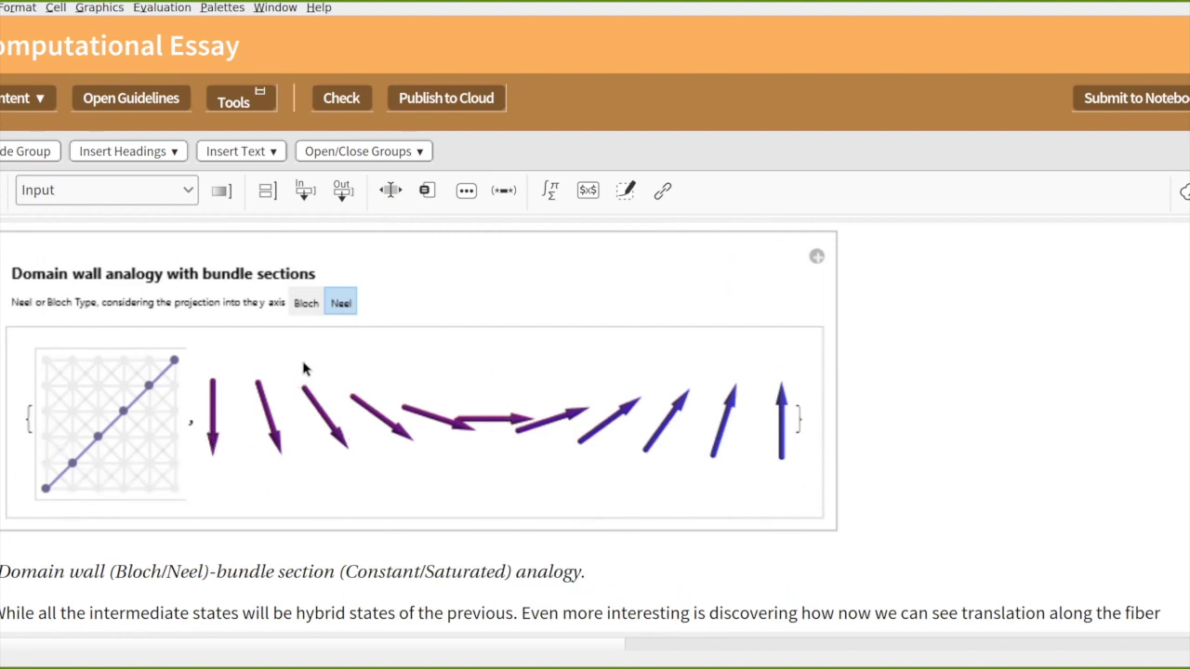
scroll(366, 337, "down", 10)
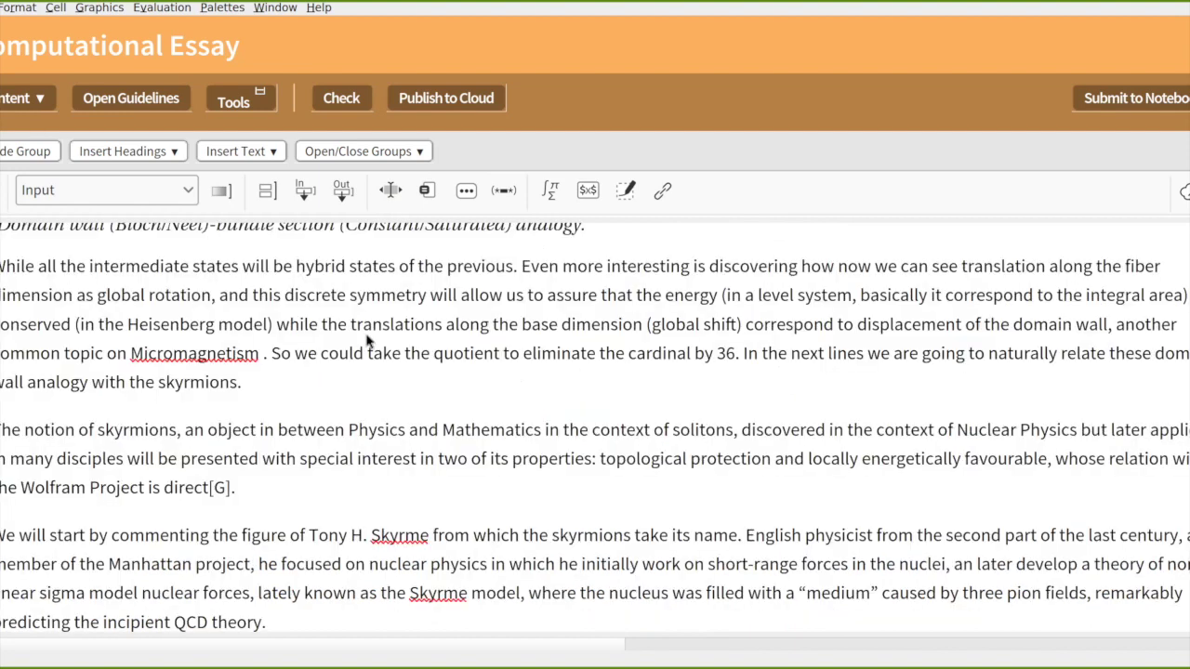
scroll(367, 342, "down", 3)
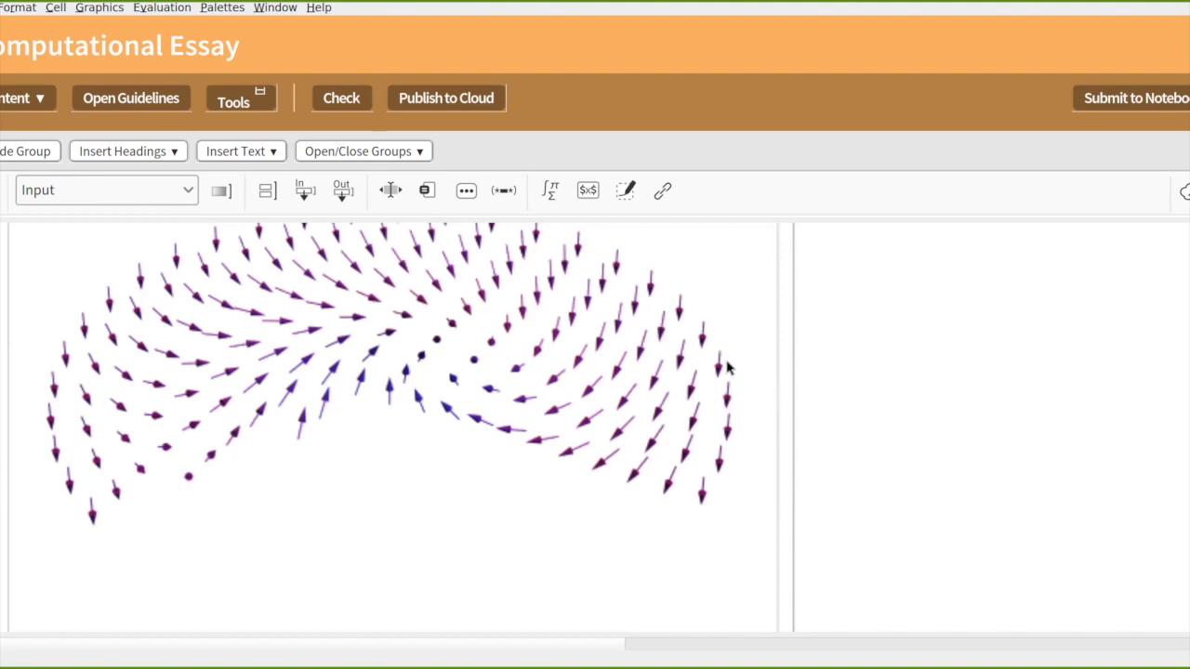
scroll(403, 372, "up", 12)
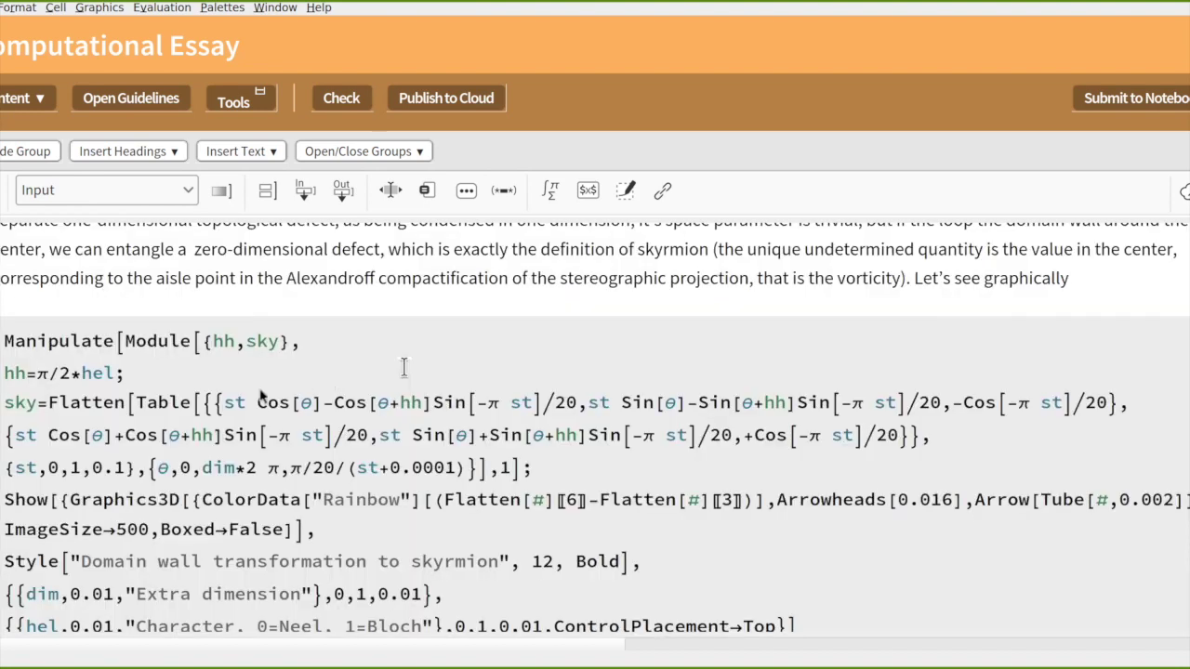
scroll(126, 397, "down", 12)
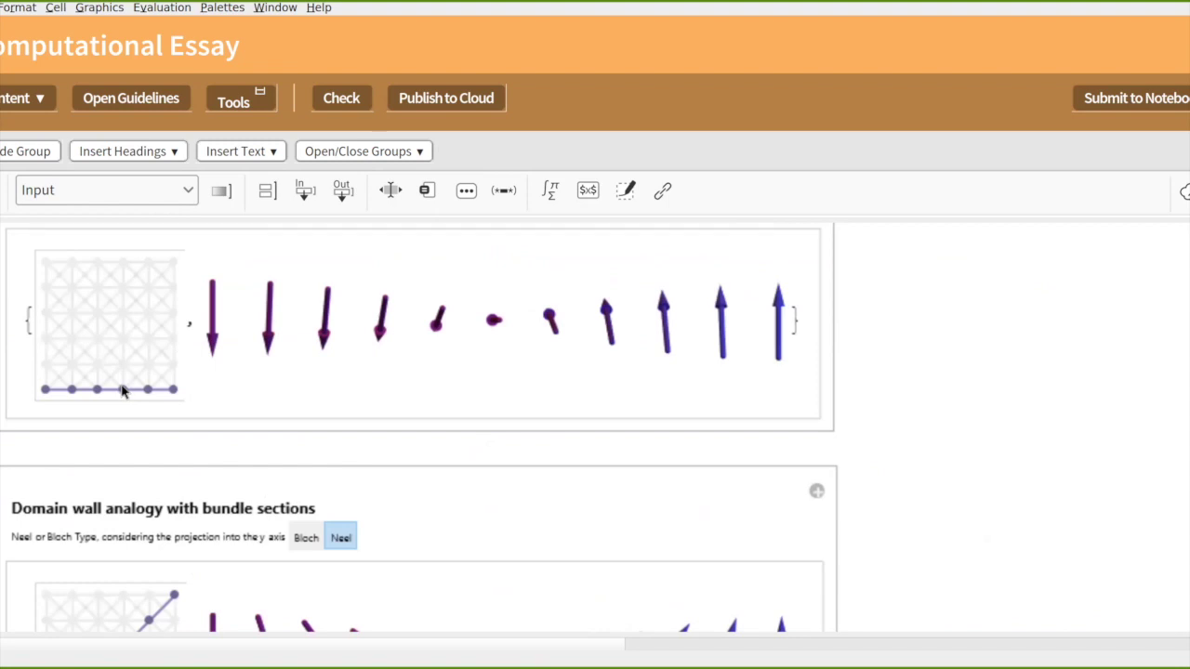
scroll(124, 389, "down", 4)
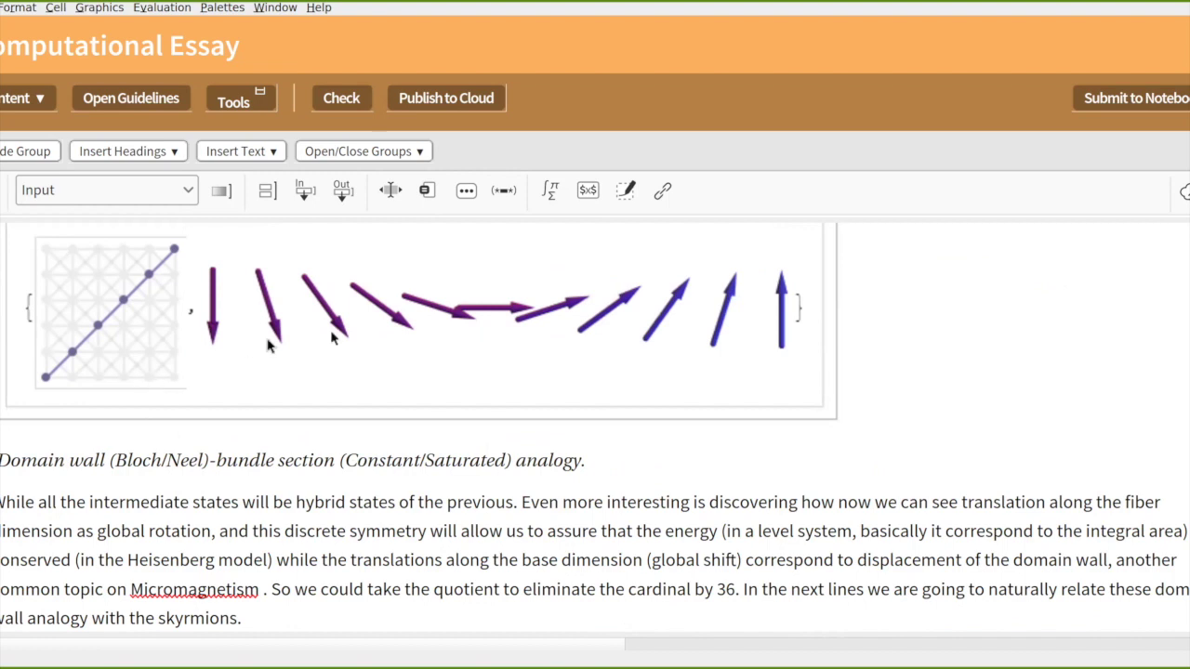
scroll(361, 343, "up", 4)
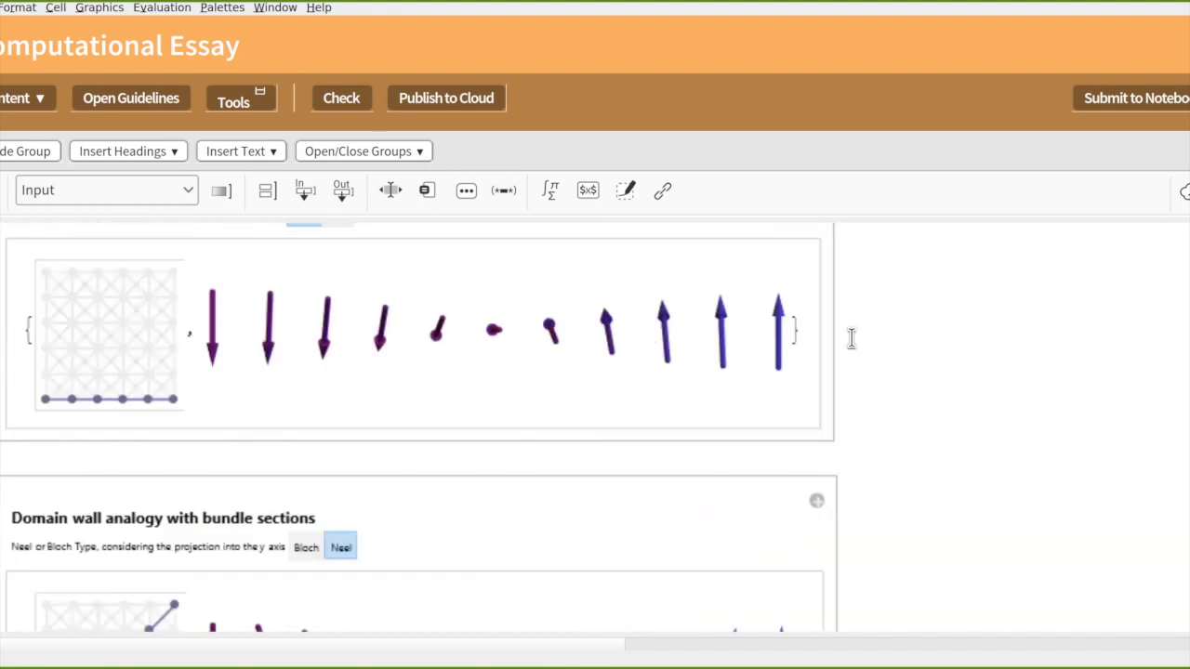
scroll(641, 420, "down", 2)
scroll(706, 460, "up", 2)
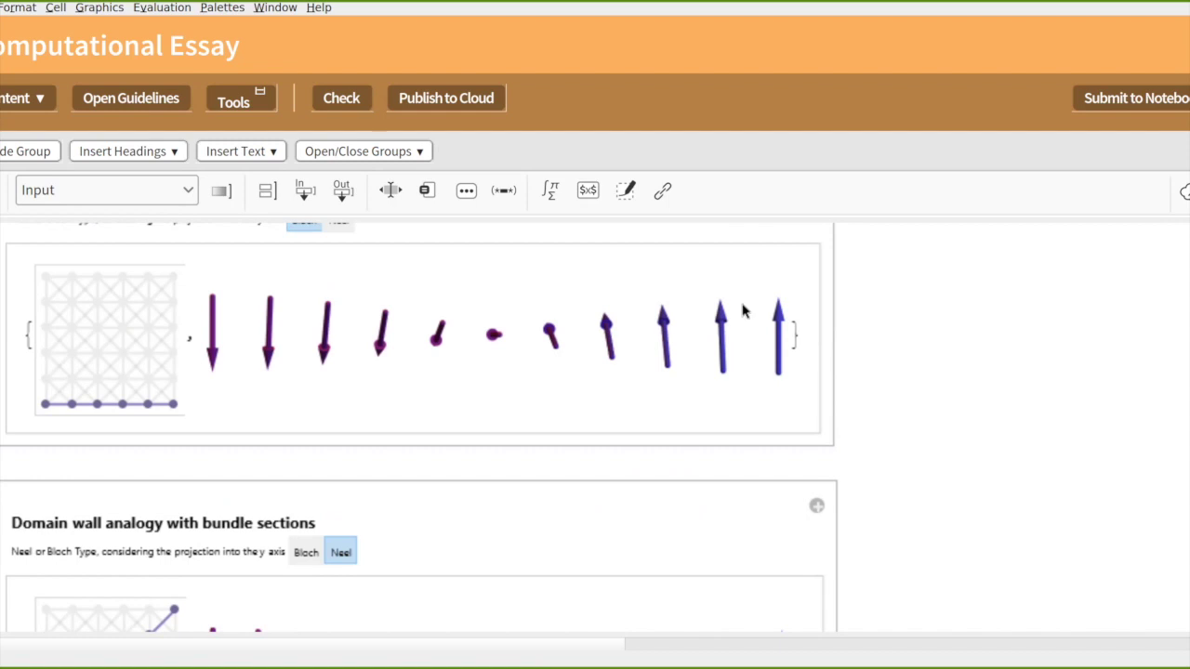
scroll(741, 307, "down", 6)
scroll(741, 307, "down", 6)
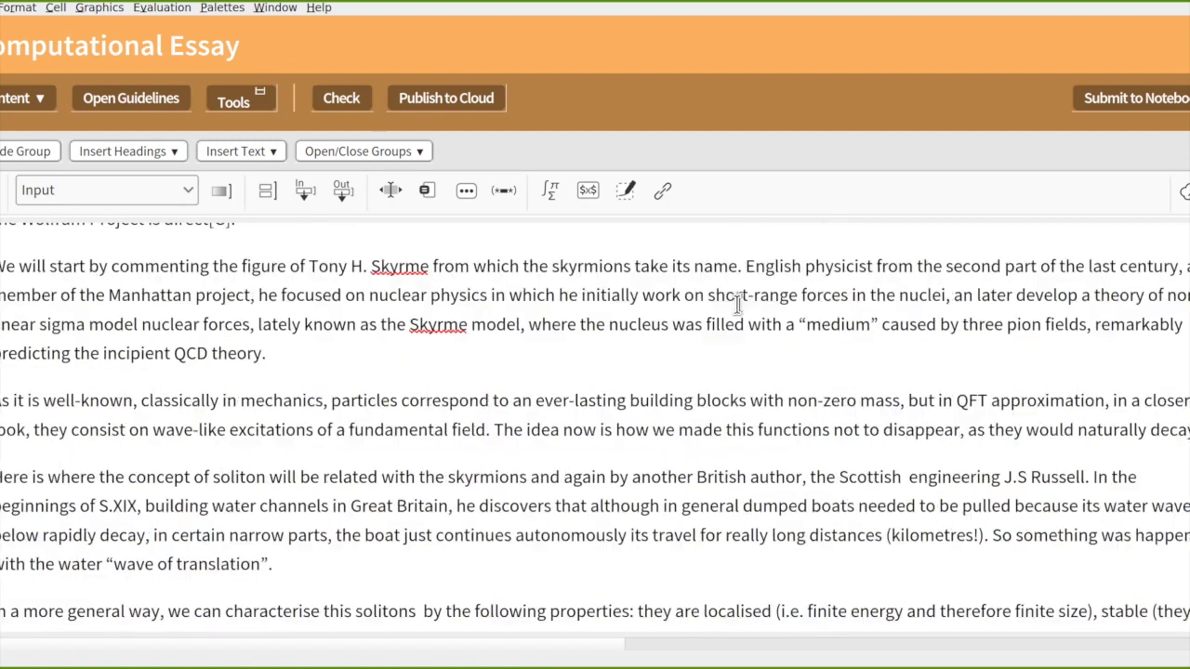
scroll(738, 316, "down", 10)
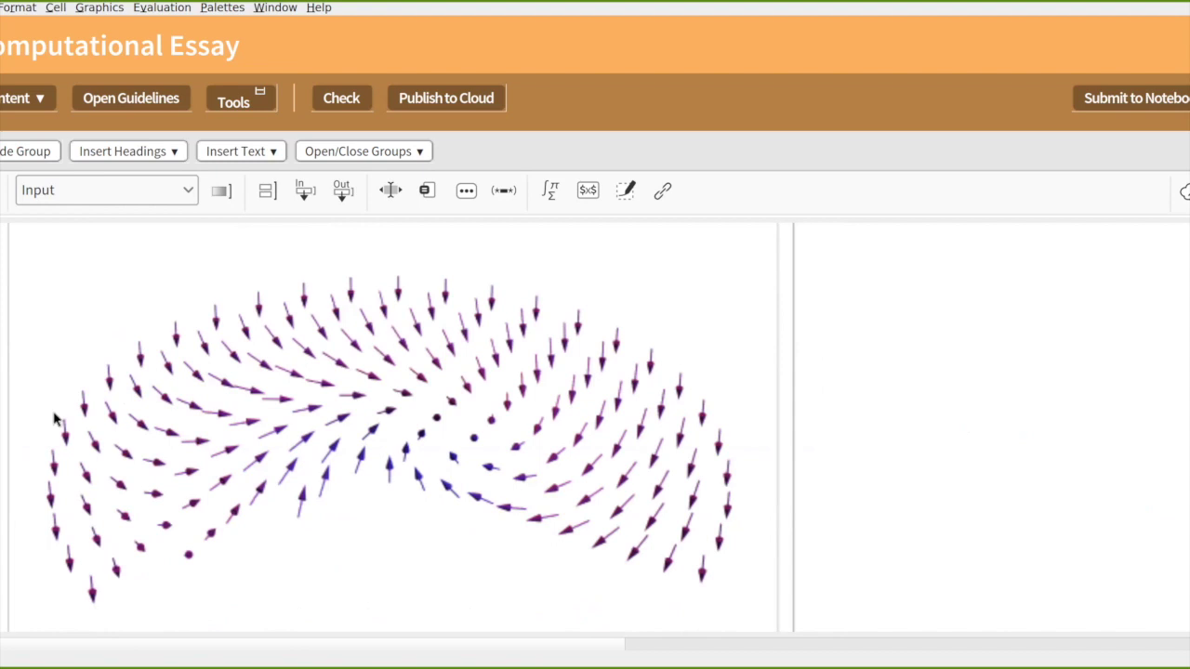
scroll(56, 420, "up", 1)
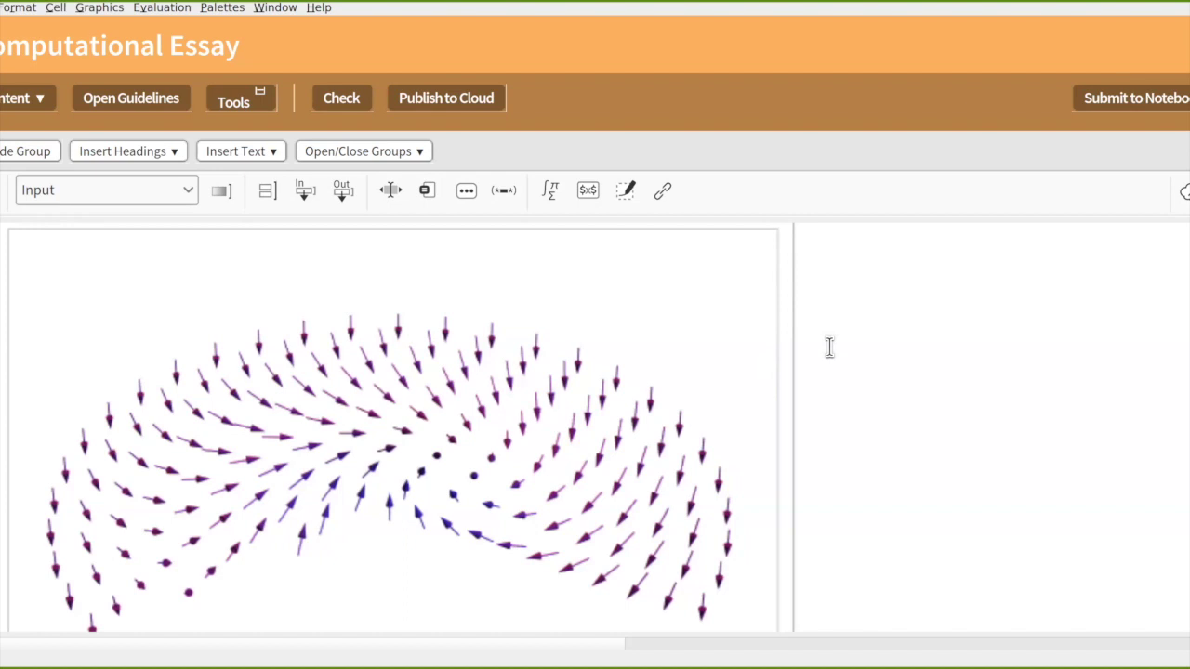
Scroll past Concluding remarks and the lim formula to the Keywords list from Quiver to Topological defects.
scroll(781, 365, "down", 5)
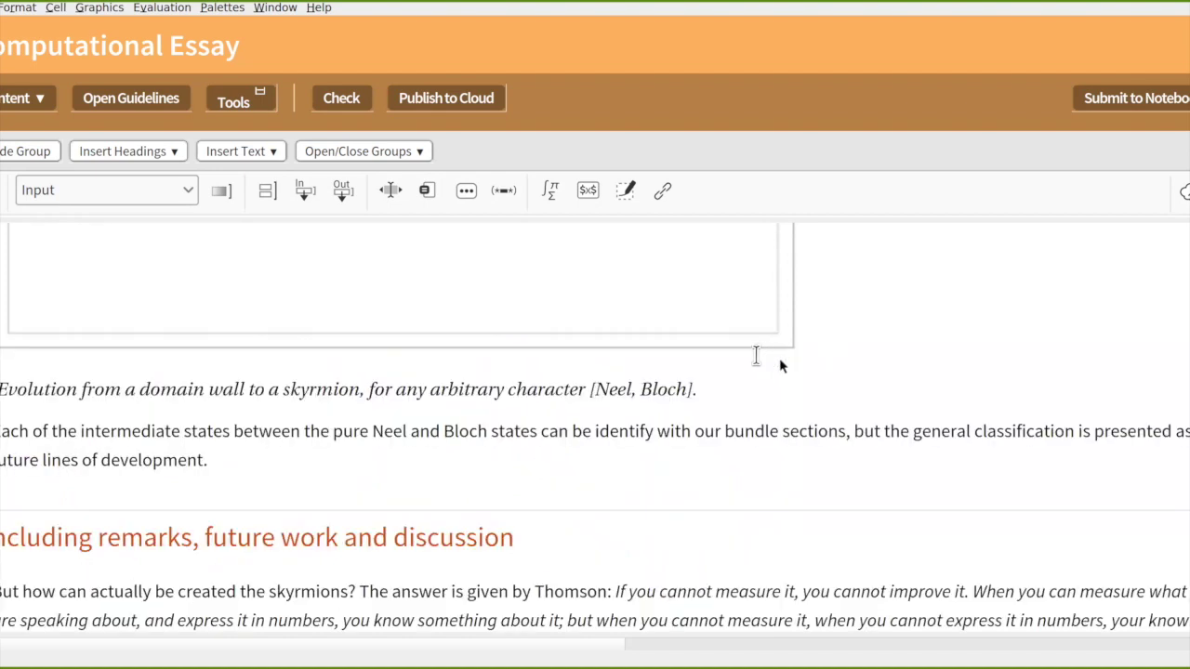
scroll(780, 364, "down", 5)
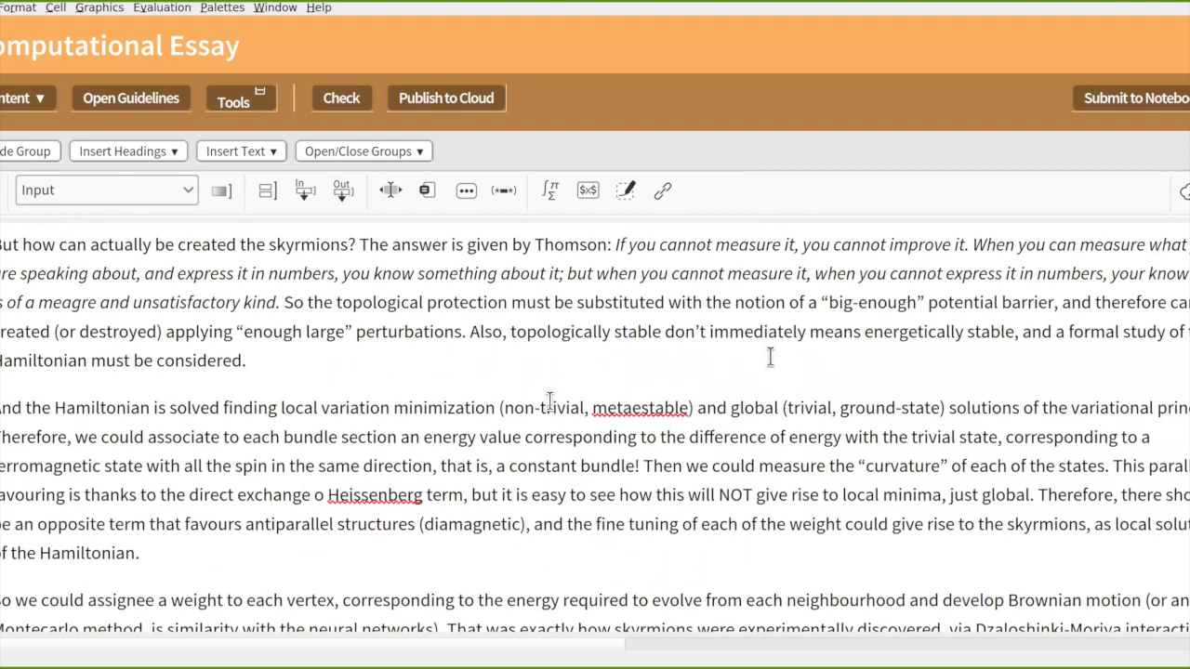
scroll(549, 399, "down", 5)
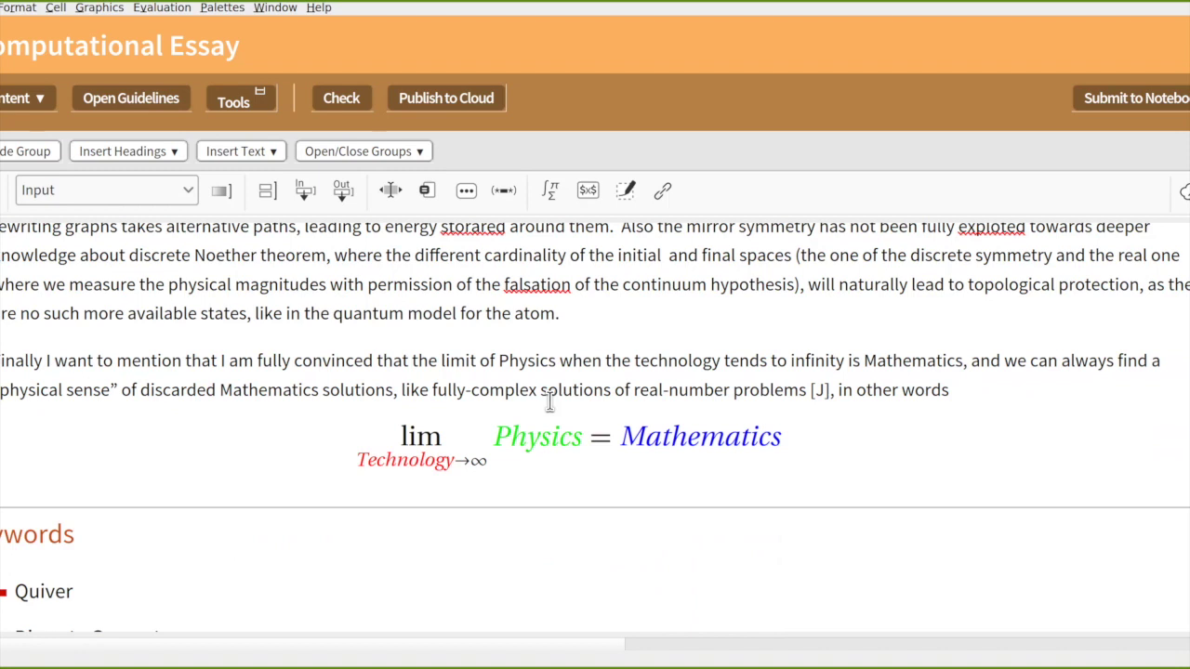
scroll(595, 372, "down", 6)
scroll(618, 355, "up", 2)
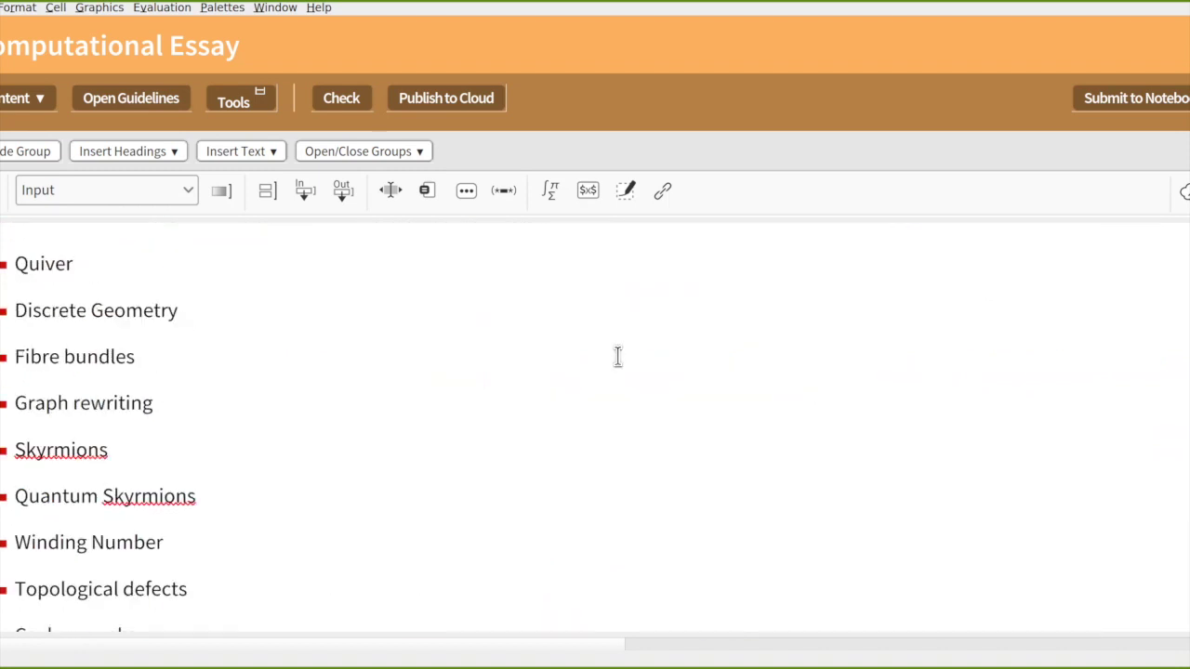